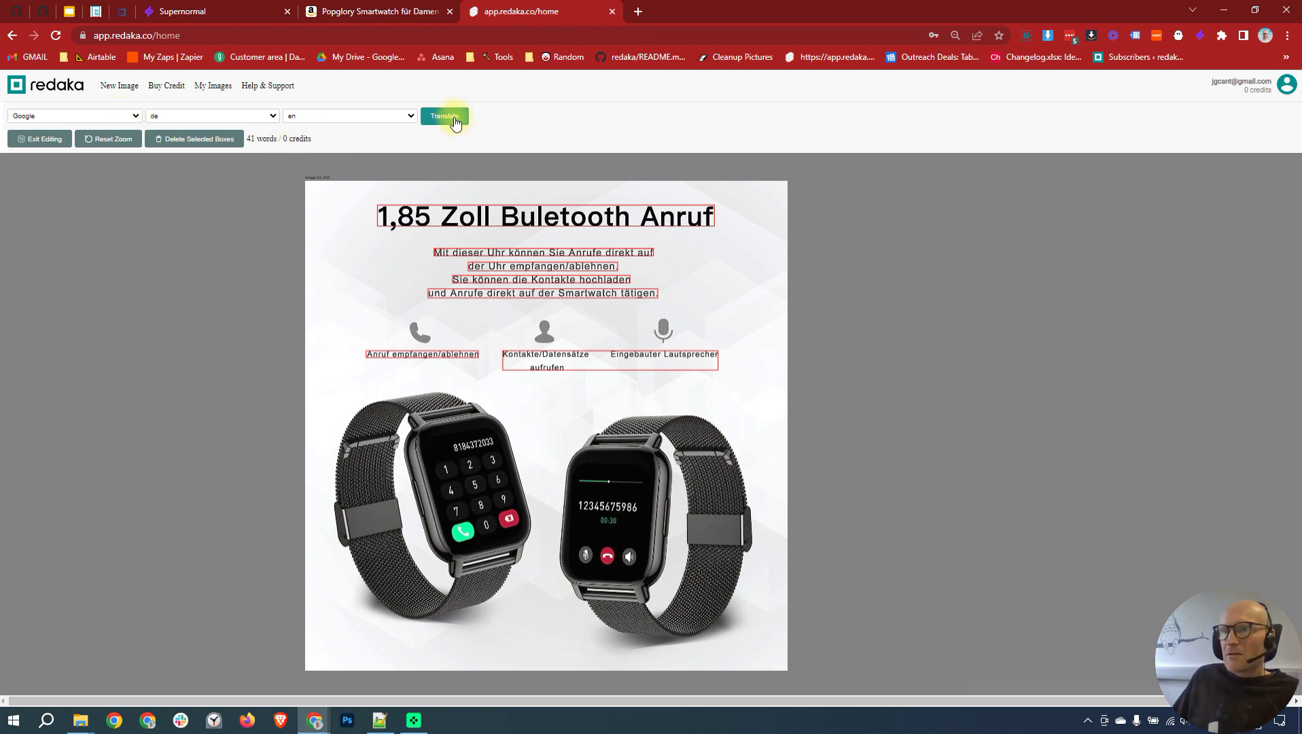
# Step: Translate all the detected text boxes from German (de) to English (en) with Google and accept the credit cost
pyautogui.click(455, 122)
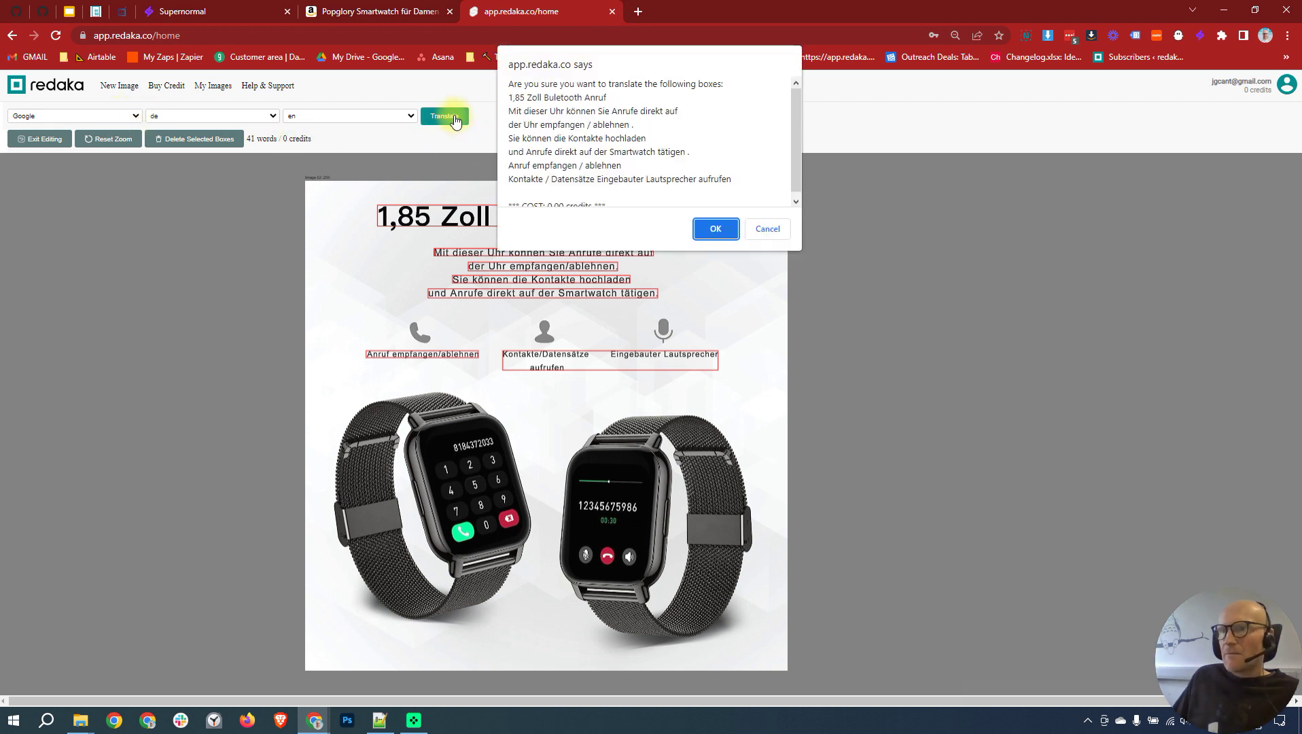
pyautogui.scroll(-1, 789, 133)
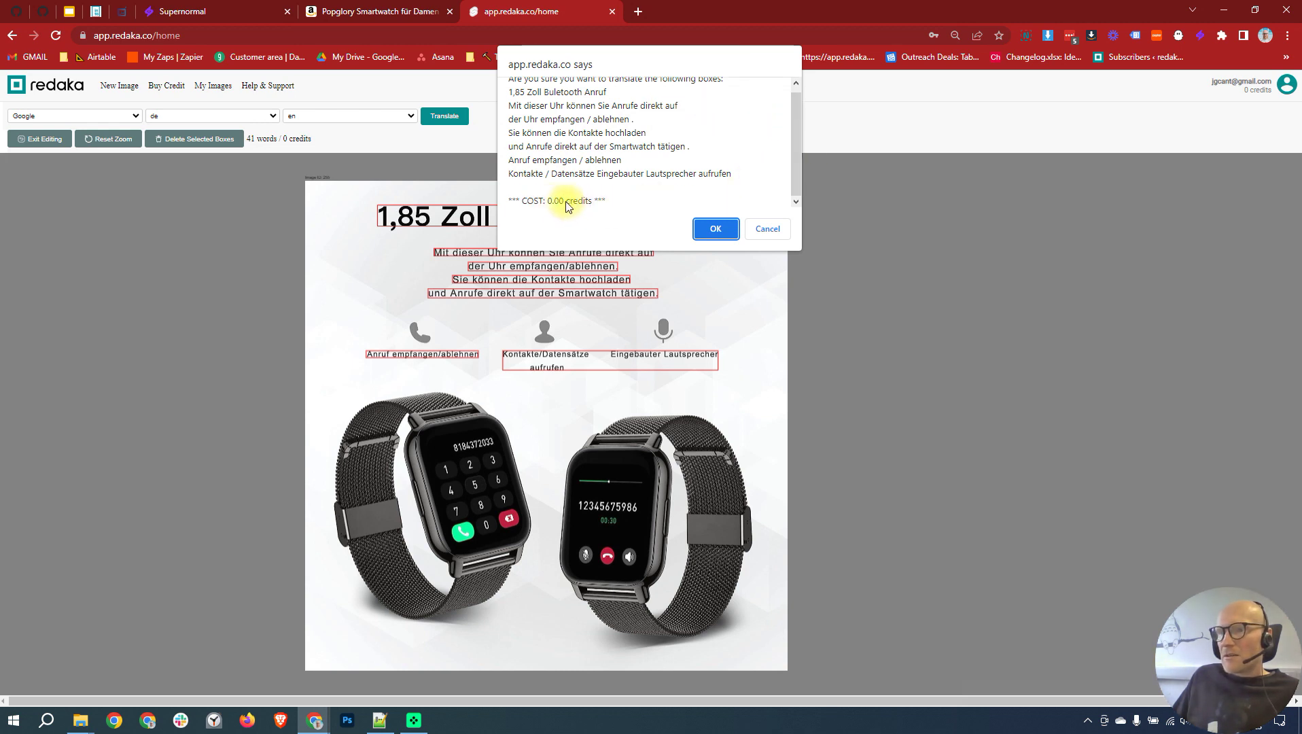
pyautogui.click(717, 231)
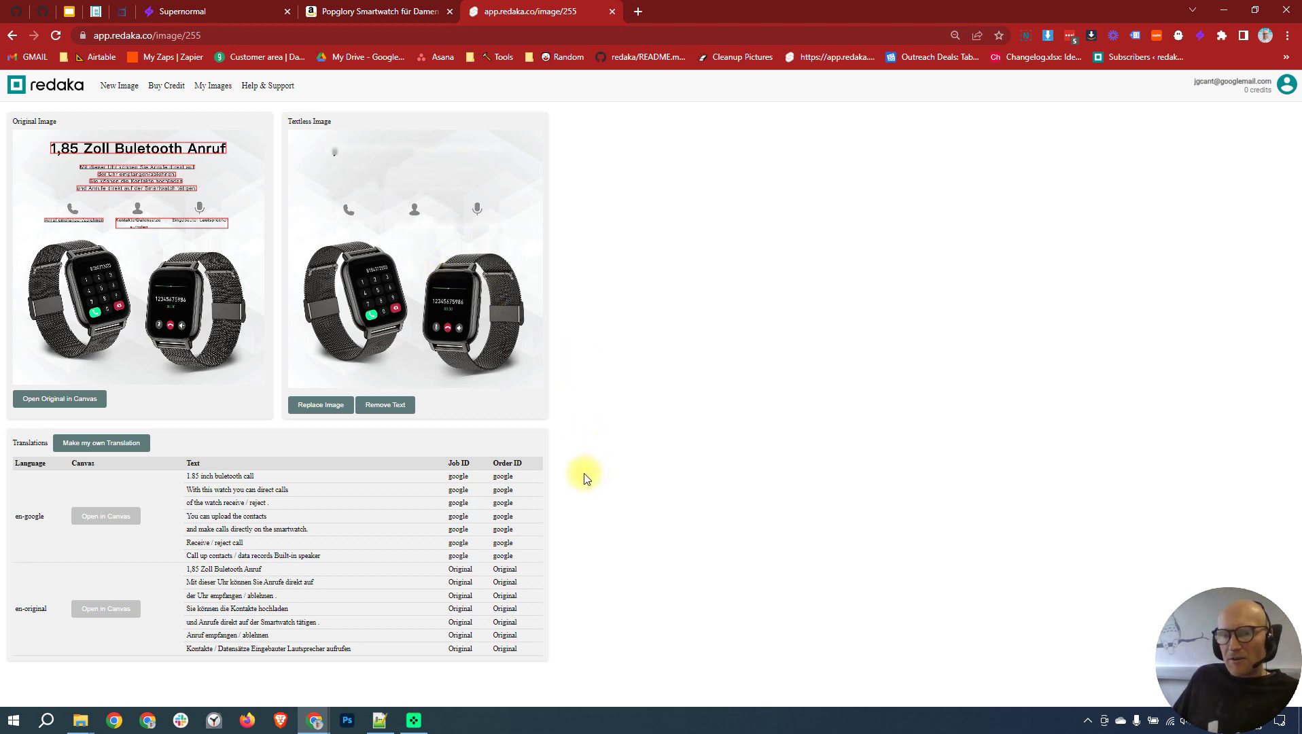
# Step: Examine the en-google and en-original rows of the translations table, including their text lines, Job ID and Order ID values
pyautogui.moveTo(15, 518); pyautogui.dragTo(43, 520)
pyautogui.click(31, 518)
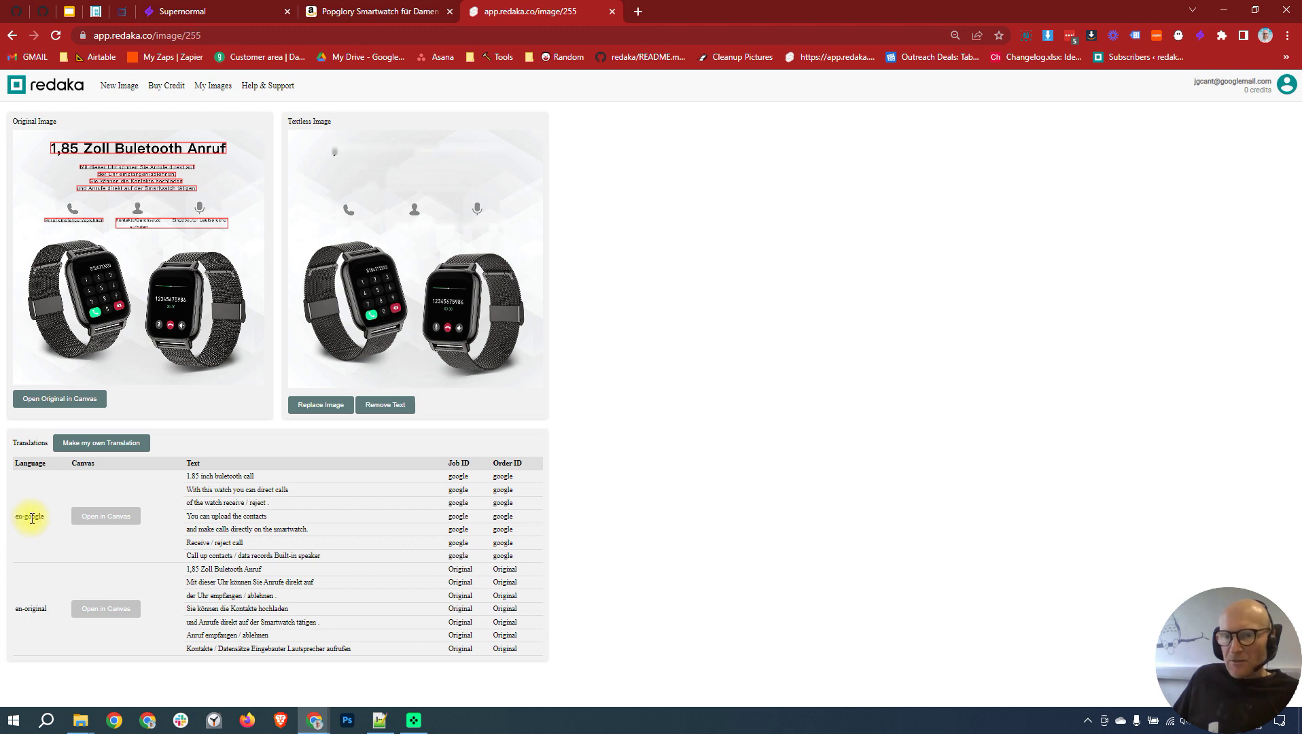
pyautogui.click(32, 610)
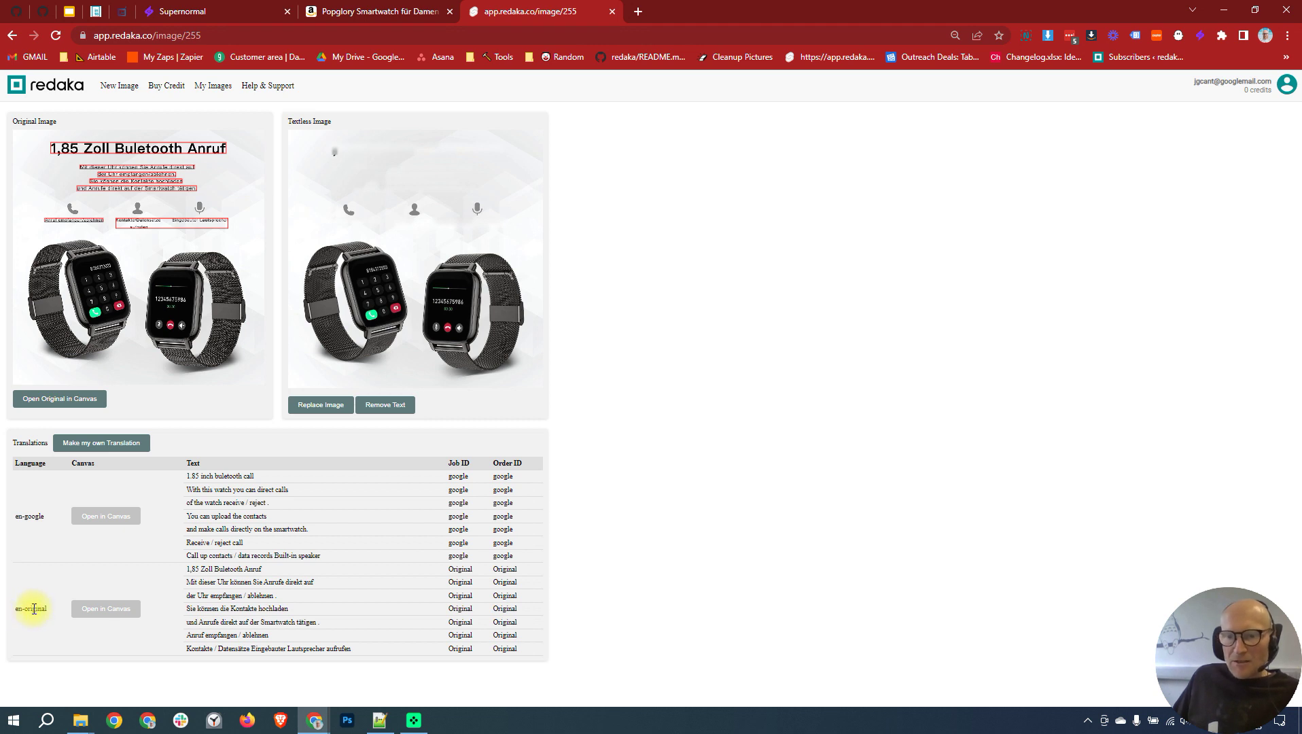
pyautogui.moveTo(26, 610); pyautogui.dragTo(15, 617)
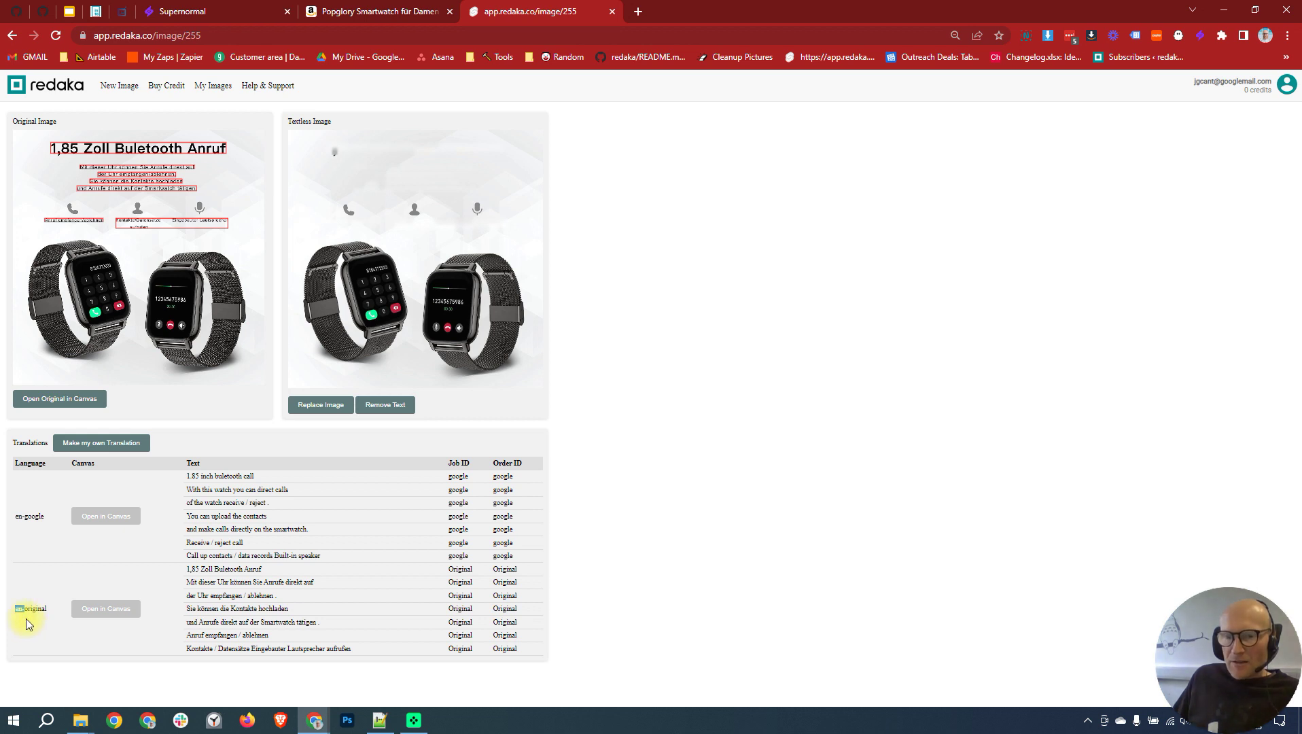
pyautogui.click(19, 610)
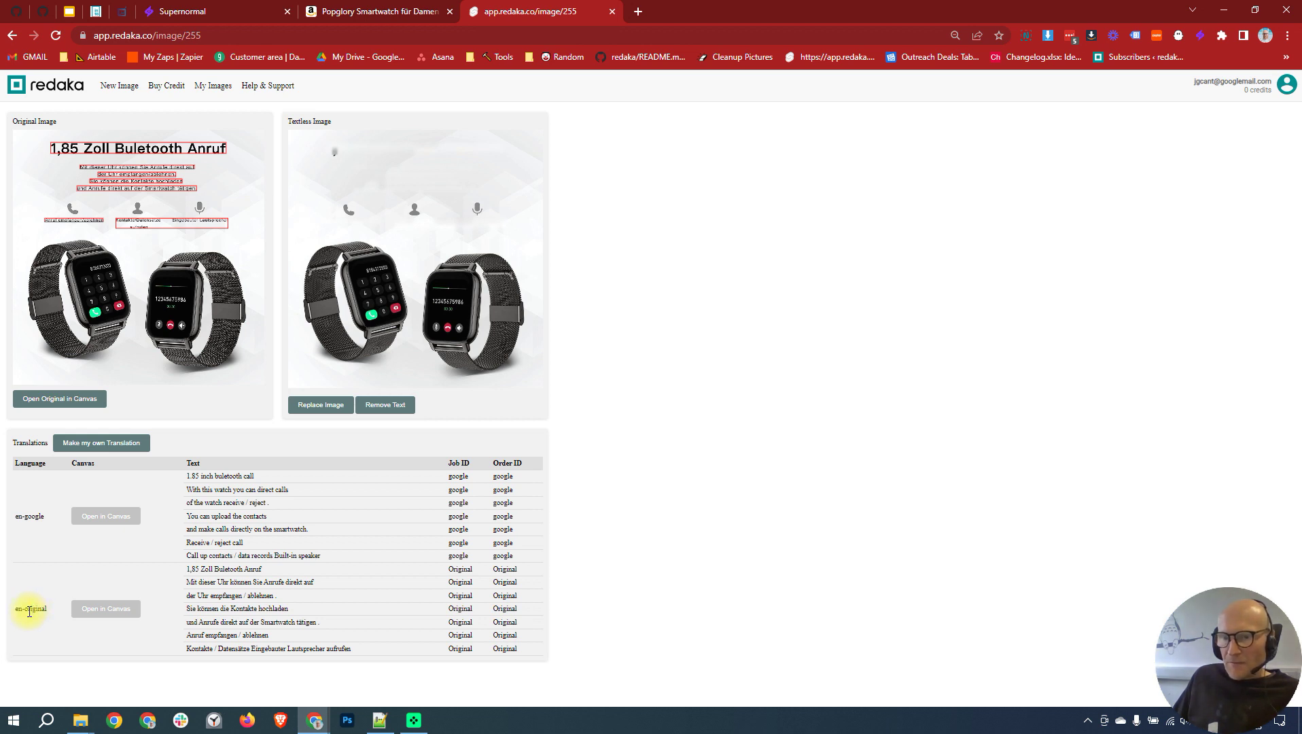
pyautogui.click(191, 570)
pyautogui.moveTo(191, 569); pyautogui.dragTo(506, 645)
pyautogui.click(477, 619)
pyautogui.moveTo(448, 571); pyautogui.dragTo(527, 643)
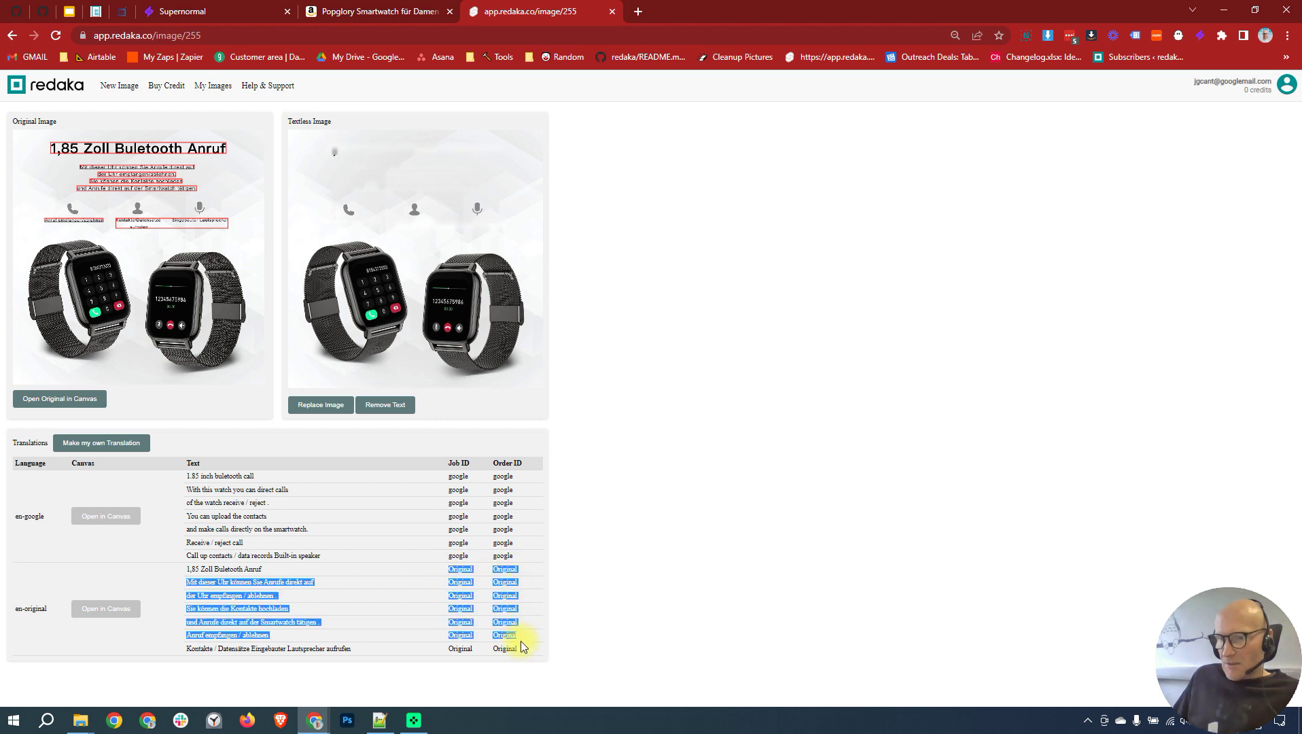
pyautogui.click(527, 643)
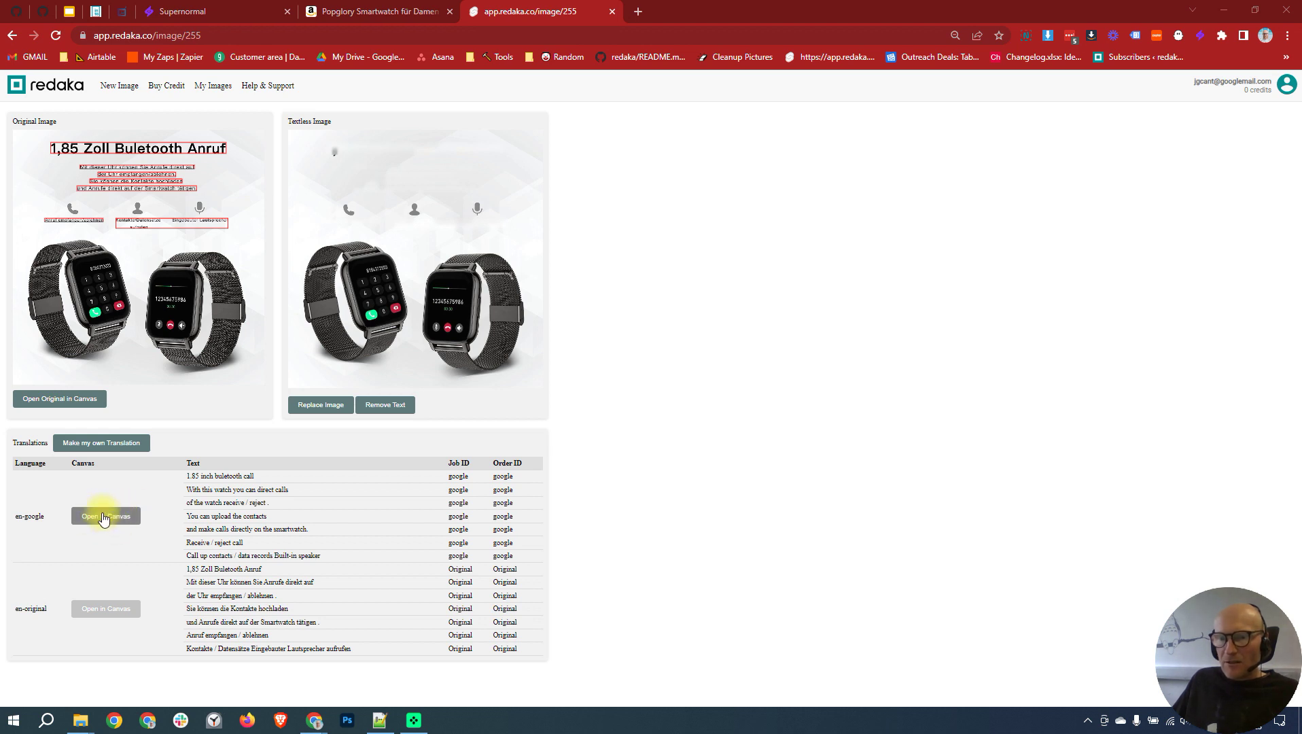
# Step: Open the en-google translation in the canvas so that the whole image fits in view
pyautogui.click(103, 518)
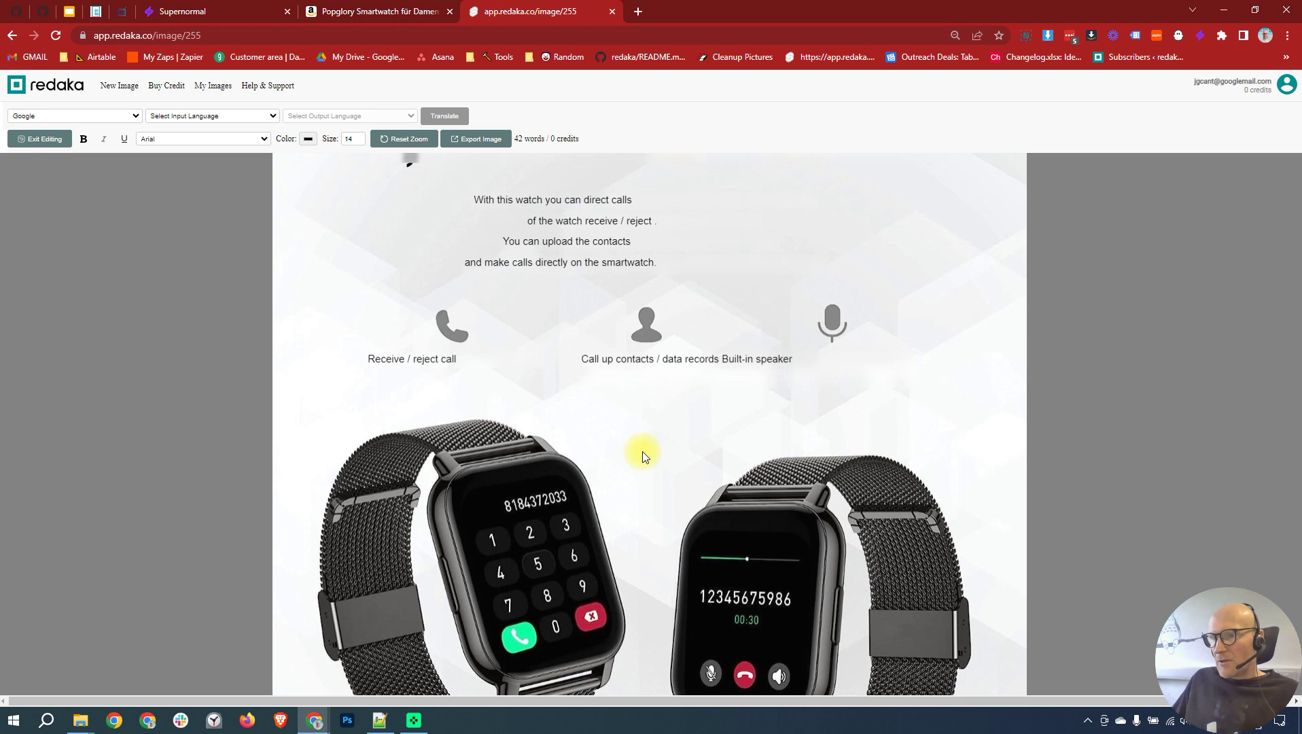
pyautogui.scroll(-2, 643, 452)
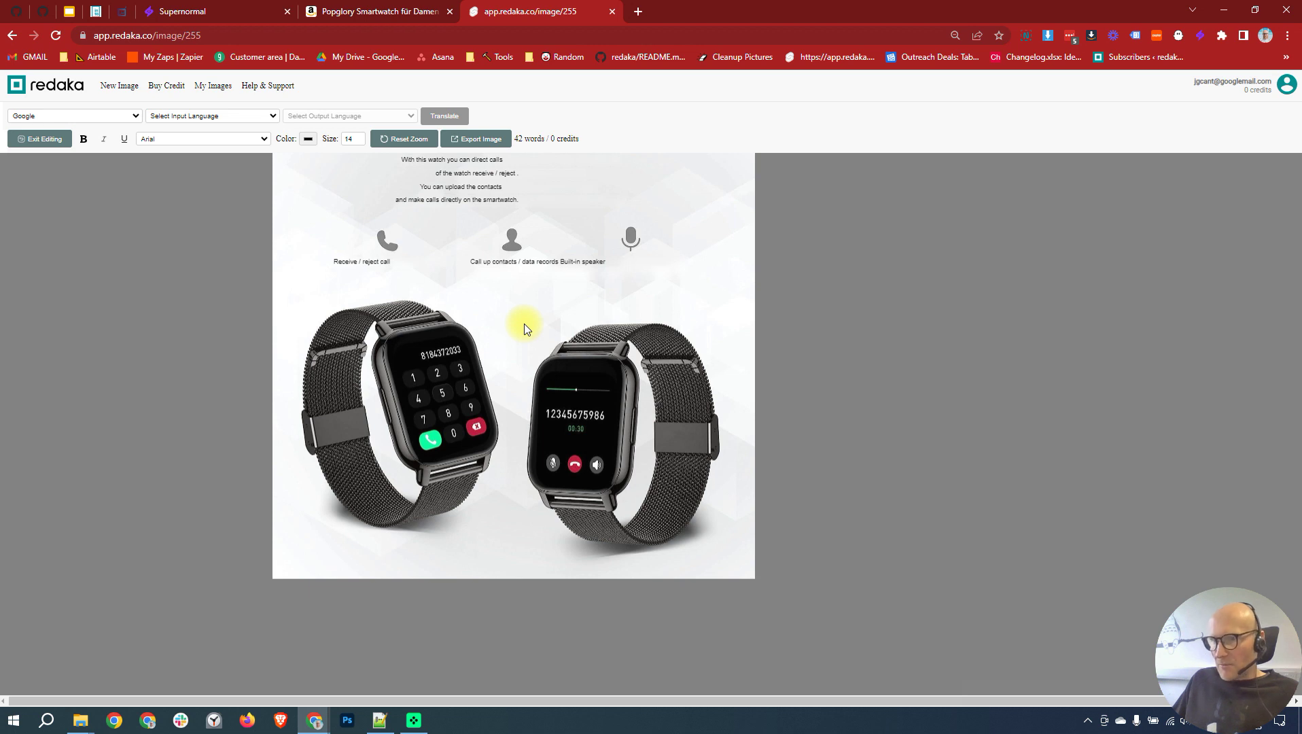
pyautogui.moveTo(524, 324); pyautogui.dragTo(577, 409)
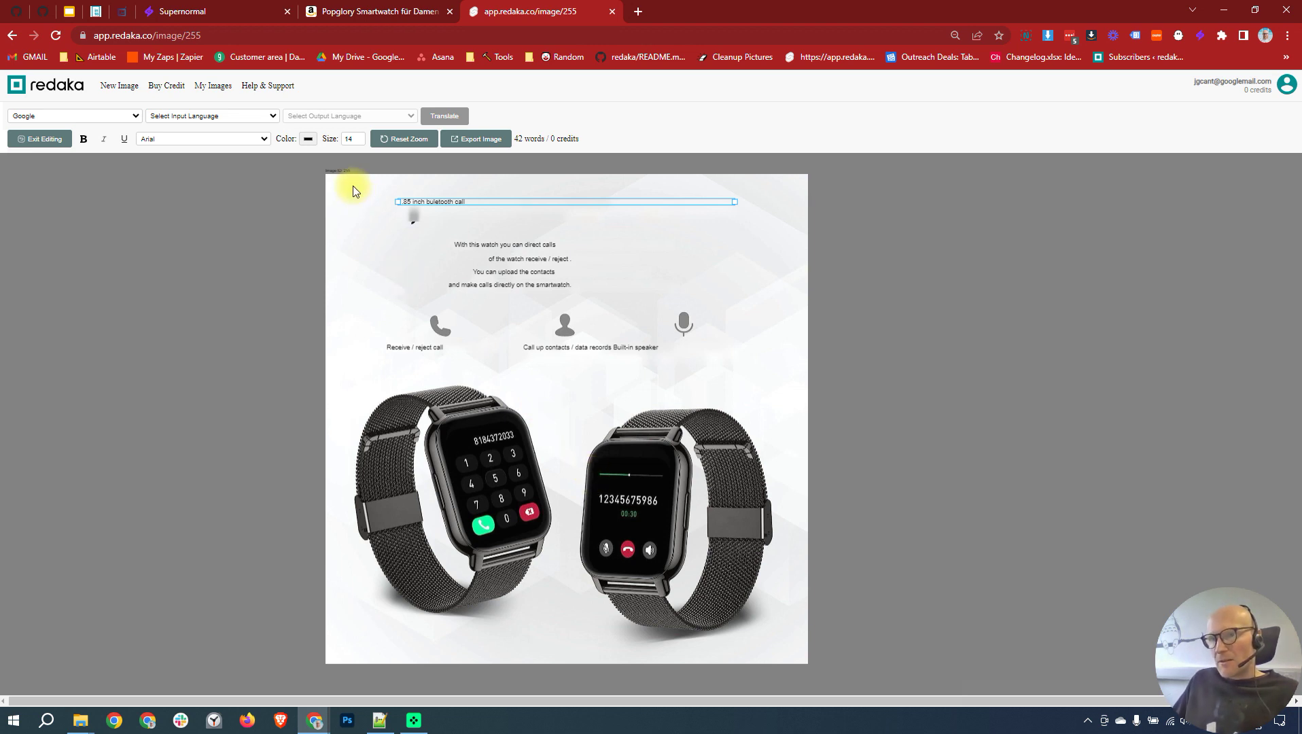
# Step: Set the font size of all translated text boxes on the image to 35 together
pyautogui.moveTo(372, 204); pyautogui.dragTo(788, 387)
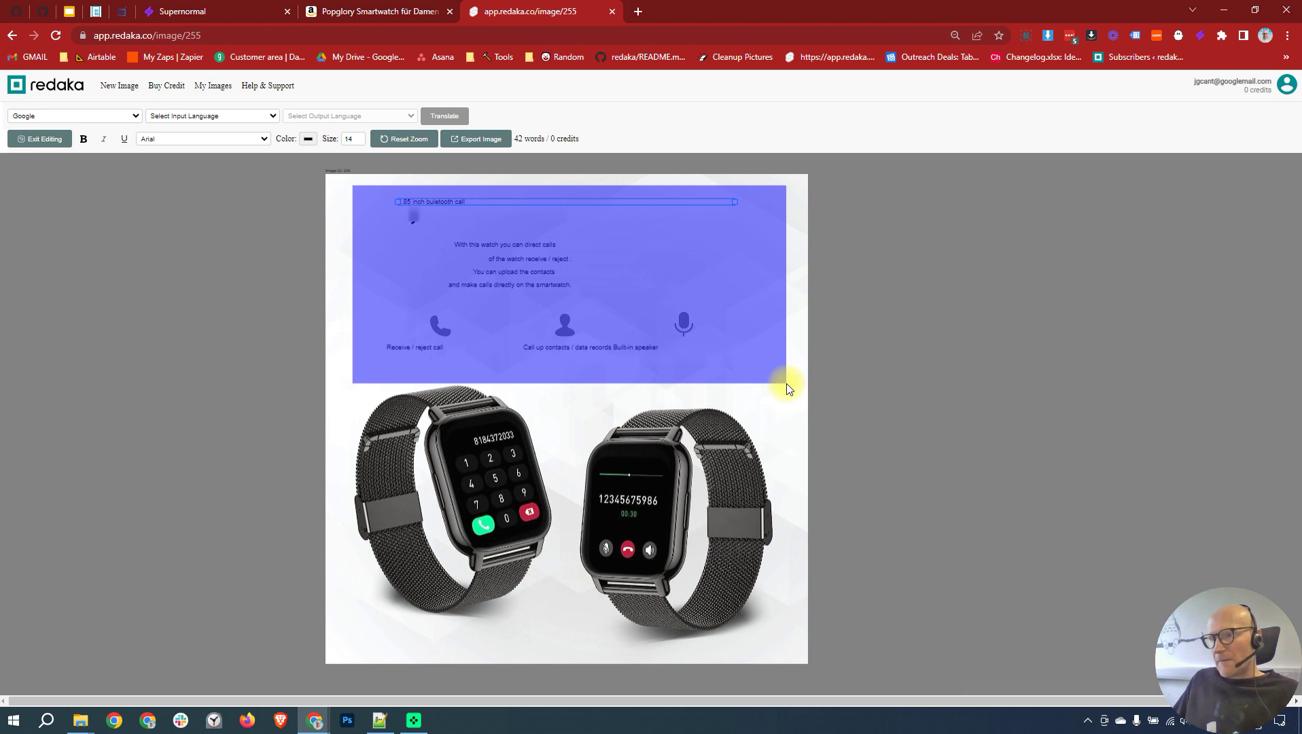
pyautogui.moveTo(786, 384); pyautogui.dragTo(786, 383)
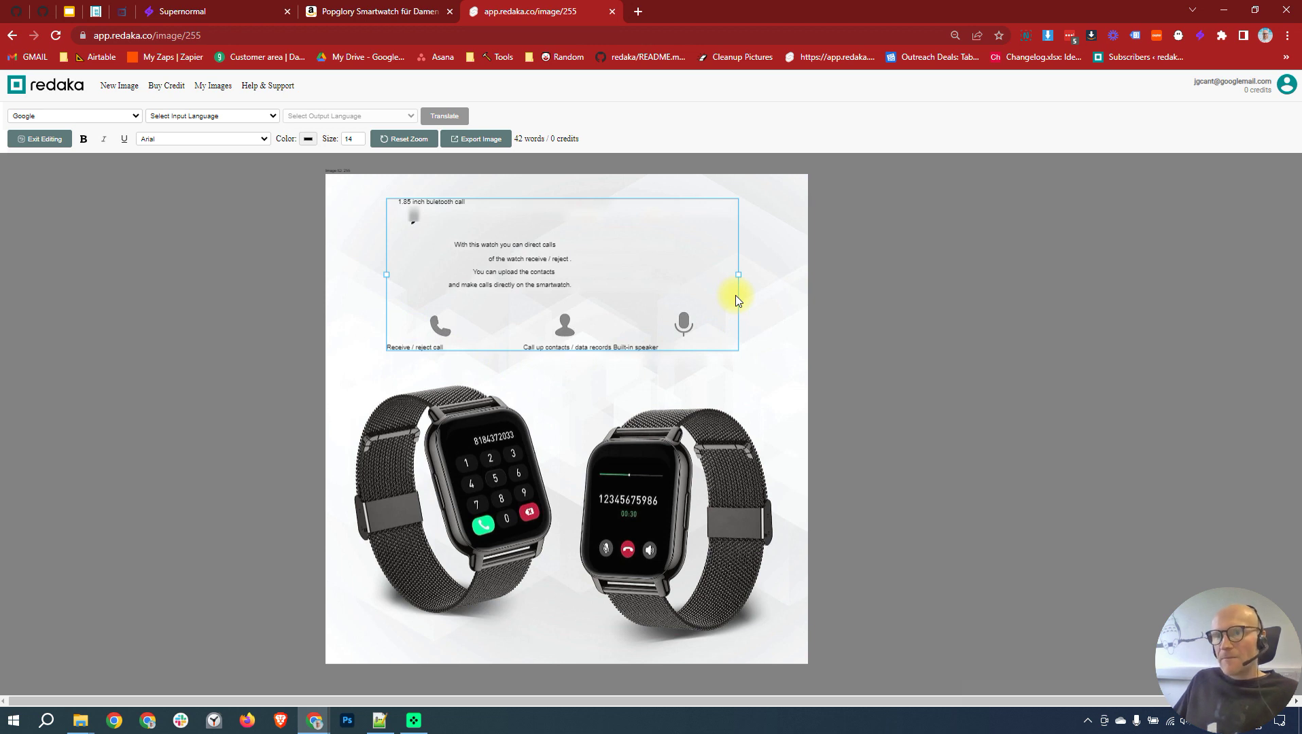
pyautogui.click(350, 138)
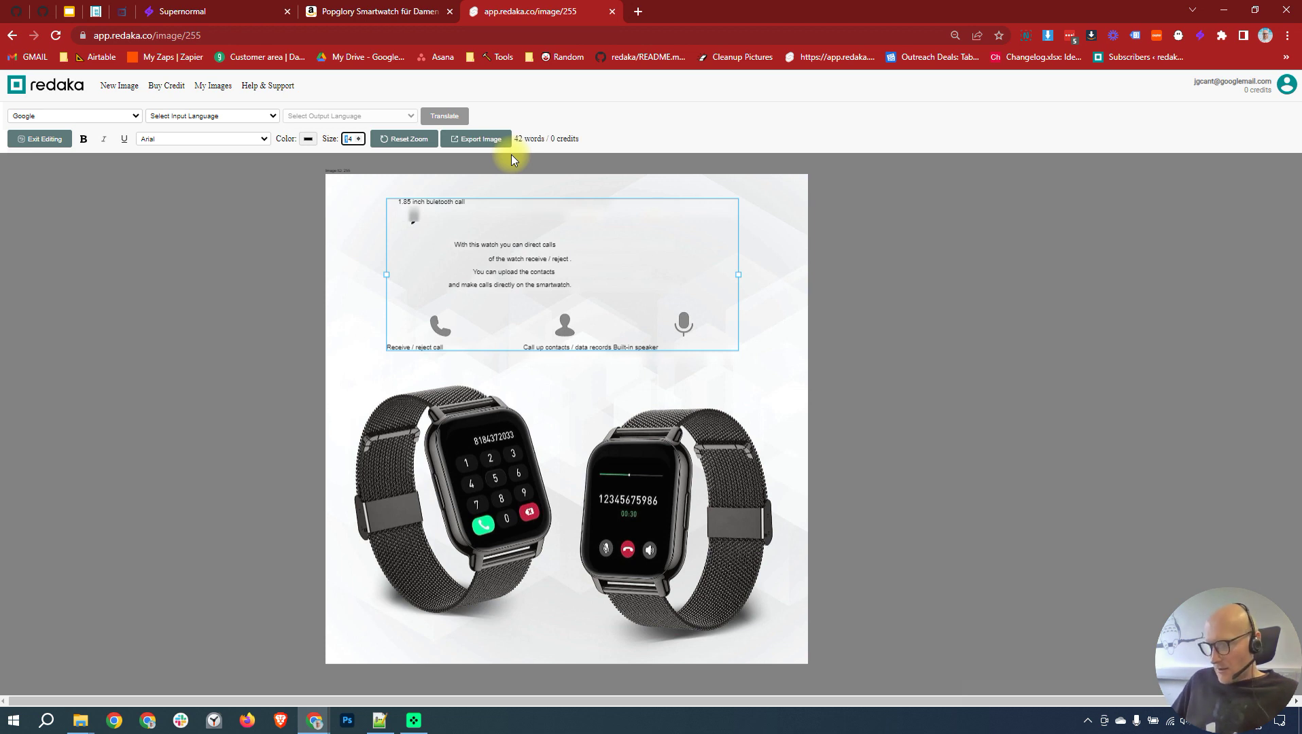
pyautogui.write('25')
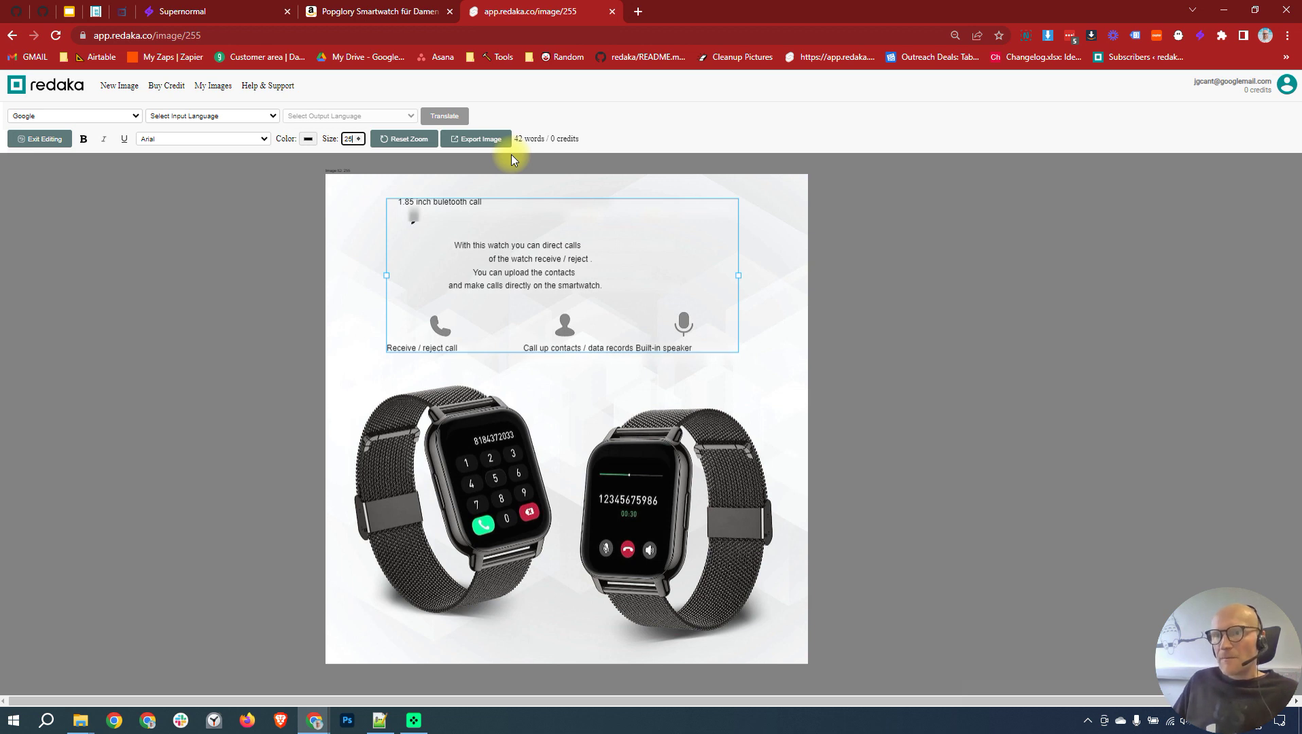
pyautogui.press('BackSpace')
pyautogui.press('BackSpace')
pyautogui.write('35')
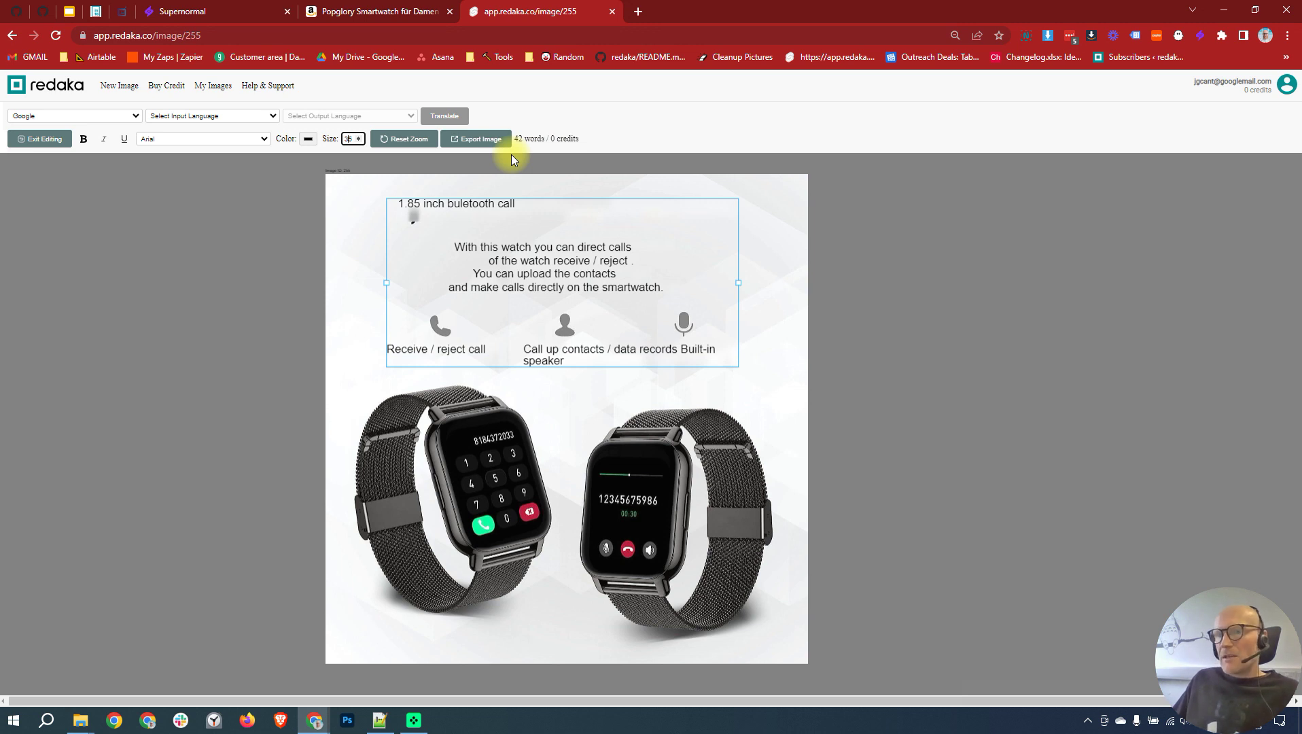
pyautogui.click(345, 267)
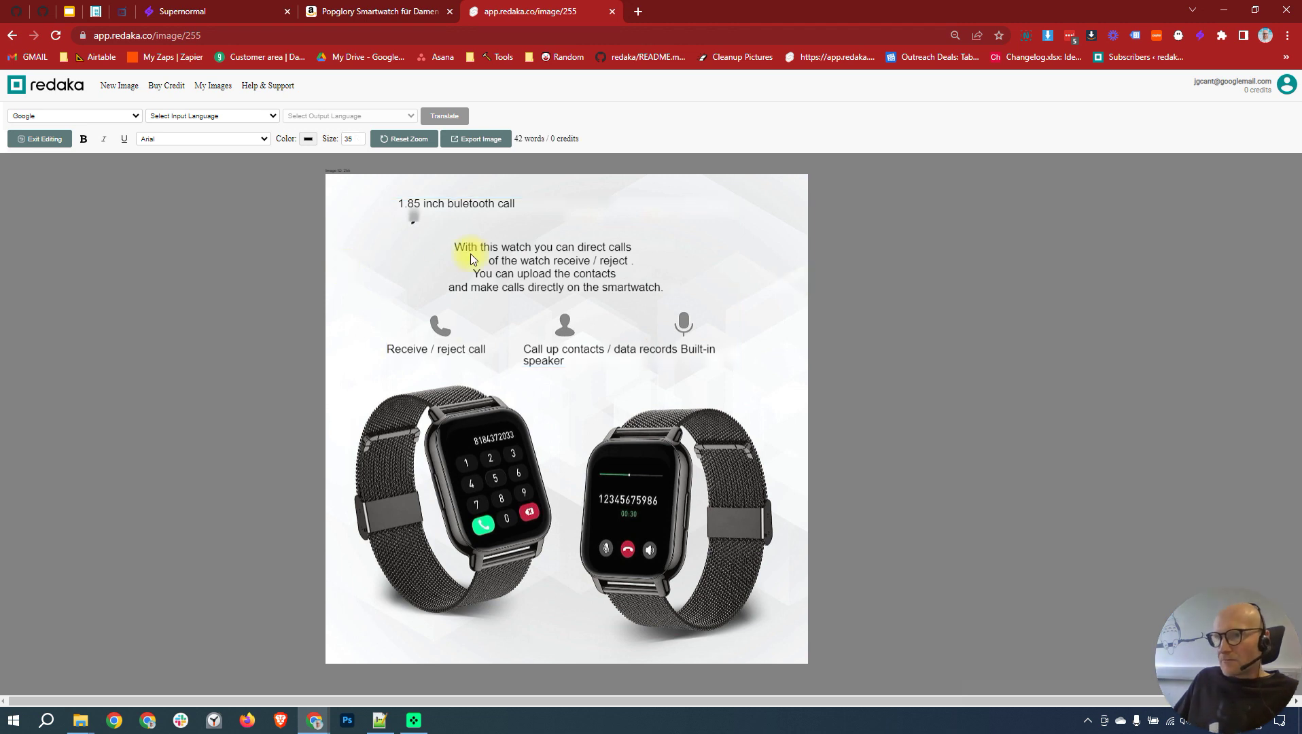
# Step: Move the "1.85 inch buletooth call" heading toward the image's centre and make it bold at size 55
pyautogui.moveTo(473, 207); pyautogui.dragTo(511, 216)
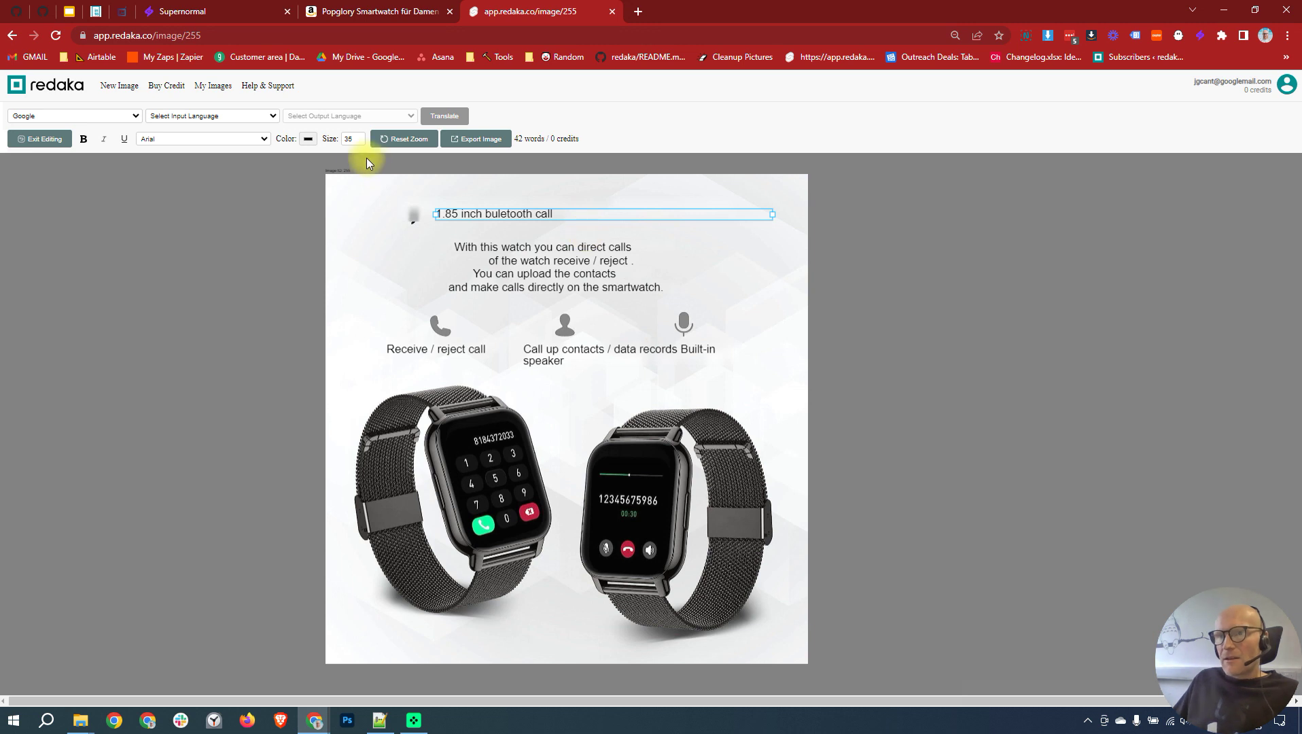
pyautogui.click(349, 140)
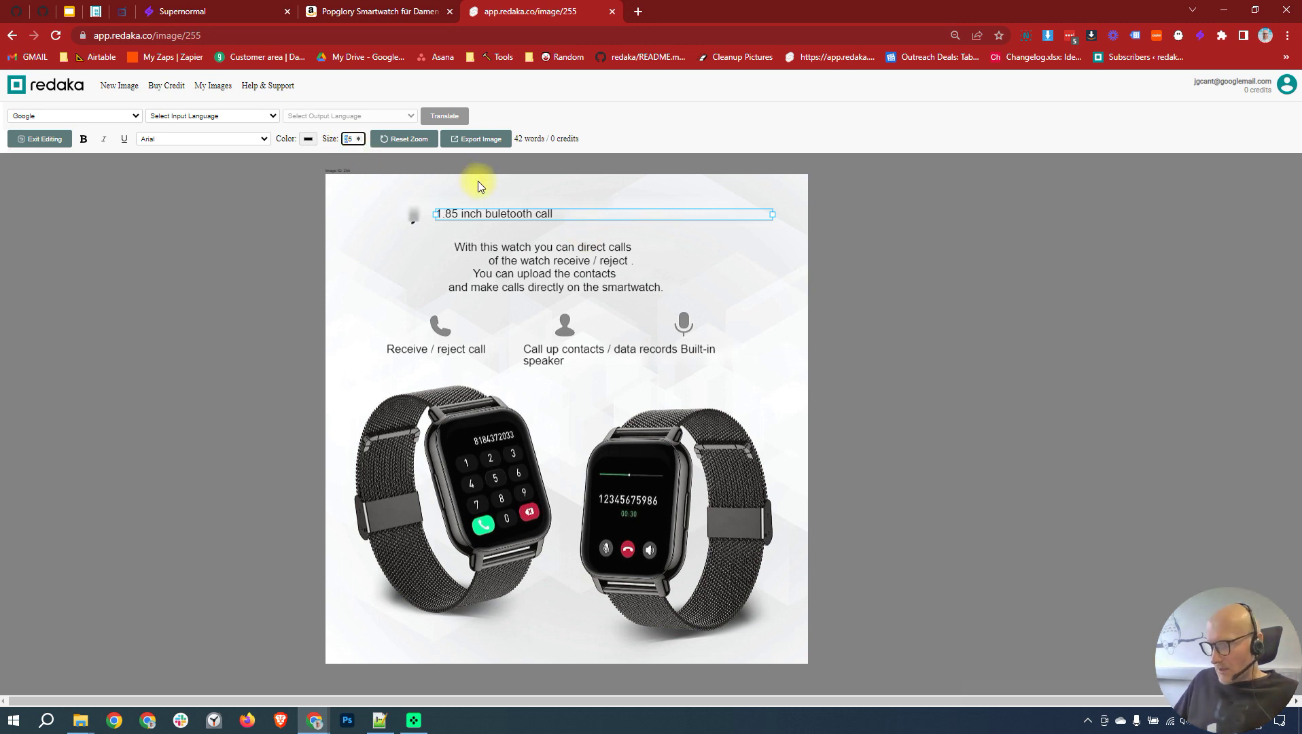
pyautogui.write('5')
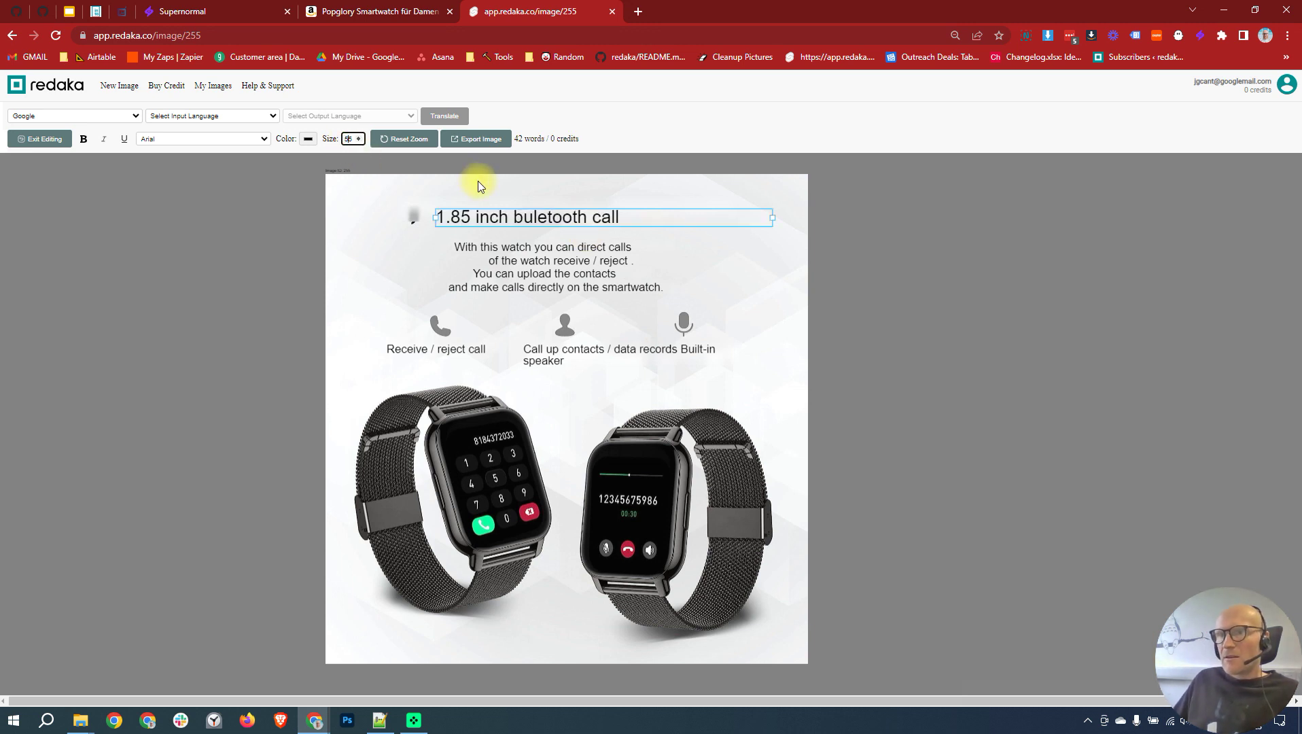
pyautogui.click(83, 139)
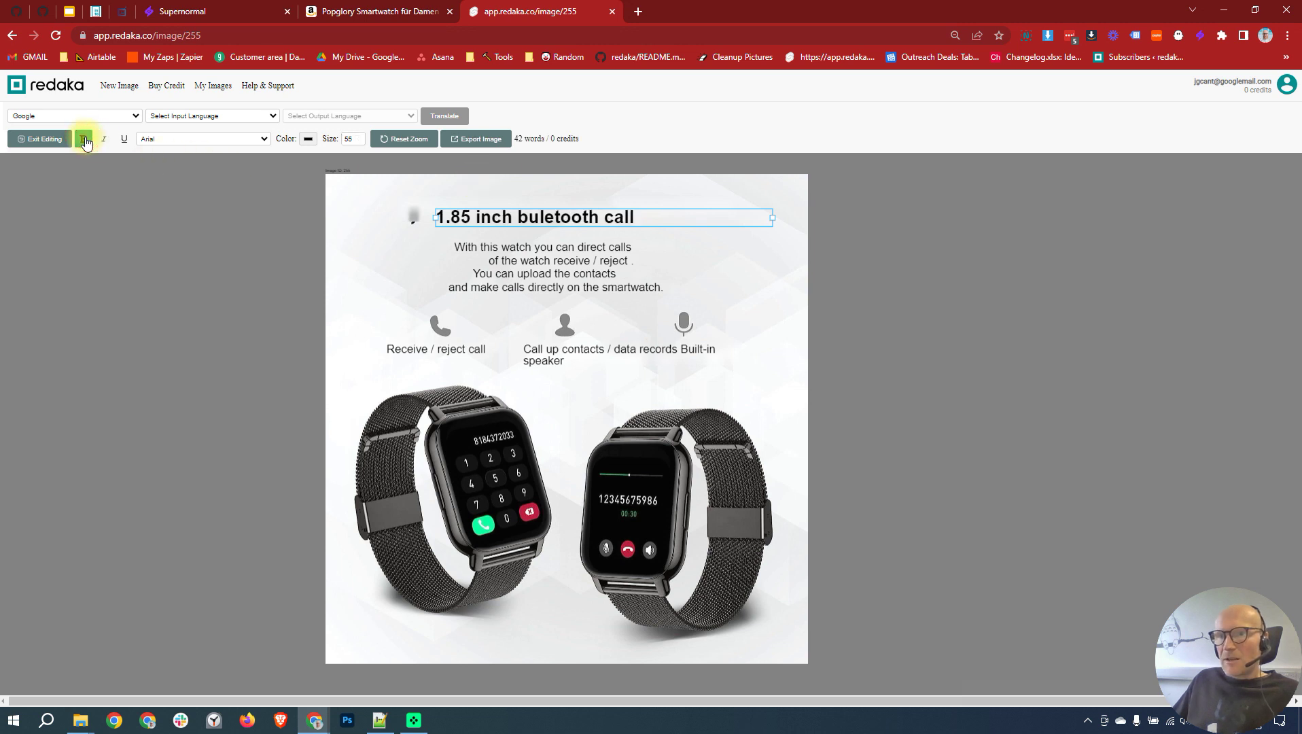
# Step: Change the heading's font to Roboto (Serif) and shift it to sit centred above the description lines
pyautogui.click(242, 143)
pyautogui.click(235, 176)
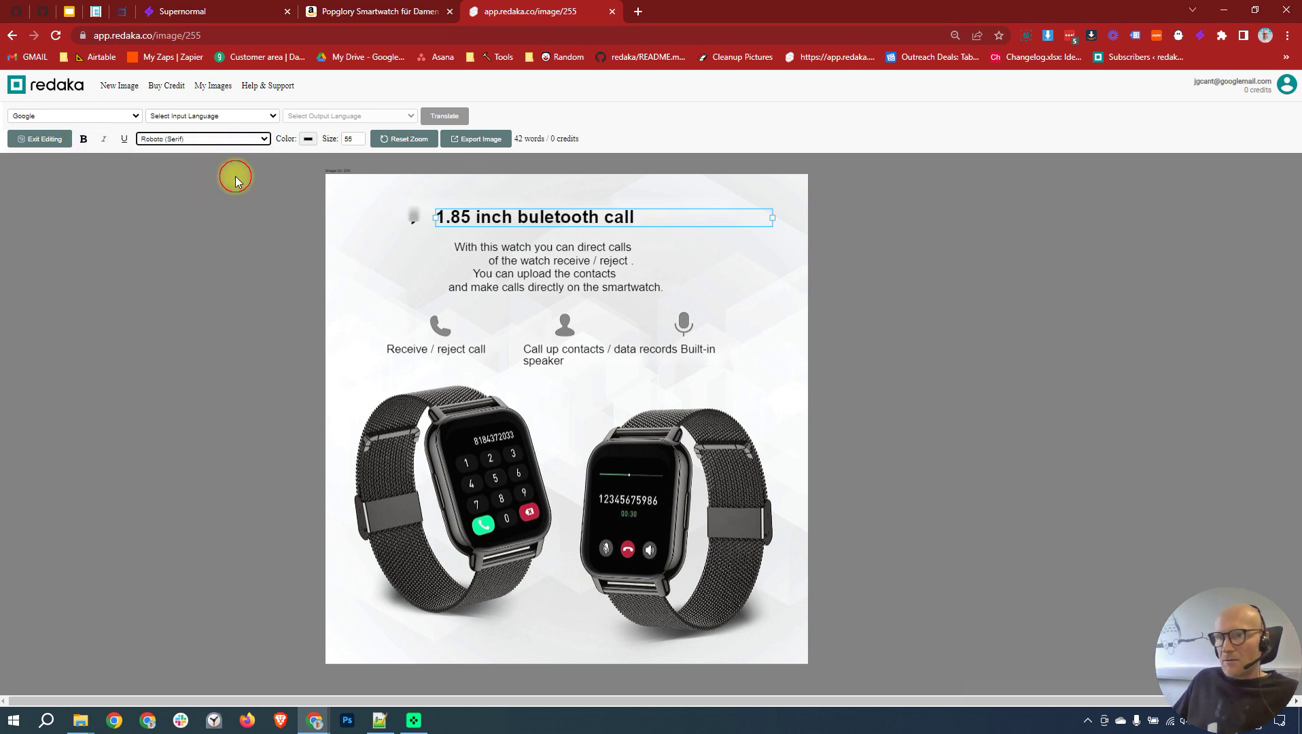
pyautogui.moveTo(533, 219); pyautogui.dragTo(548, 218)
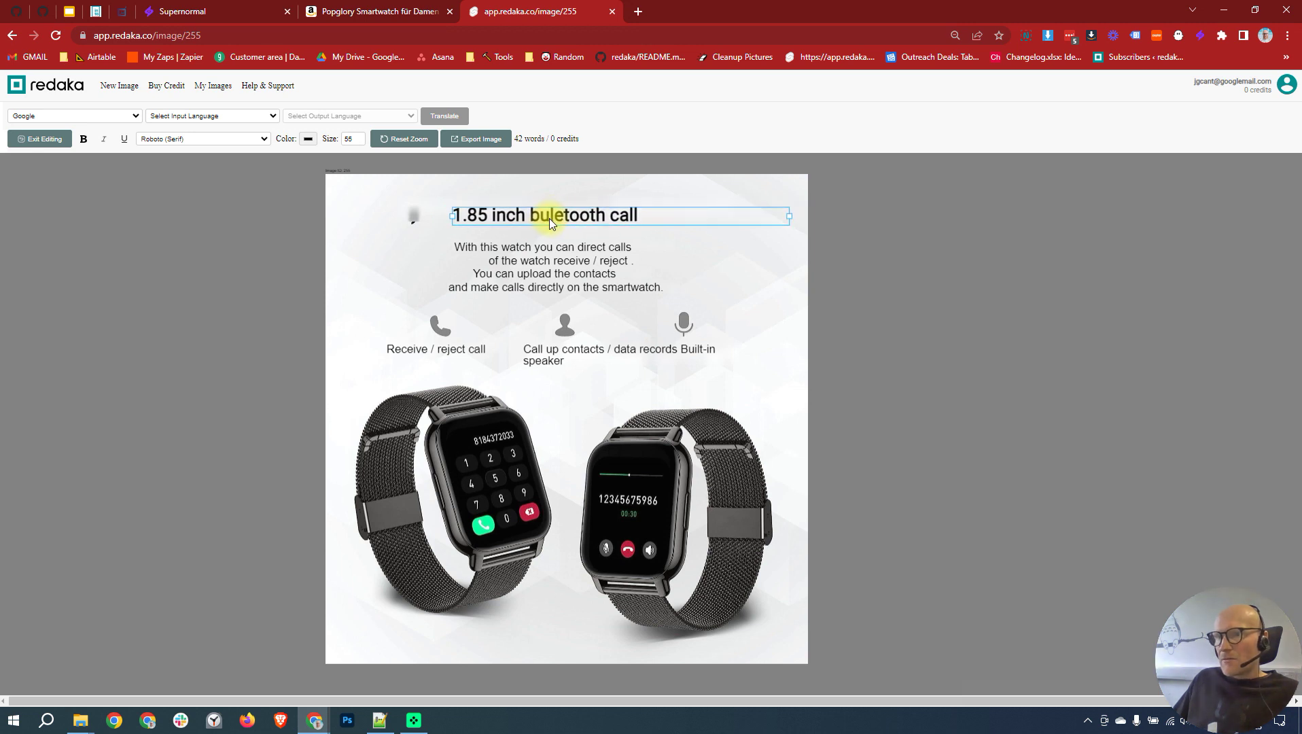
pyautogui.click(440, 240)
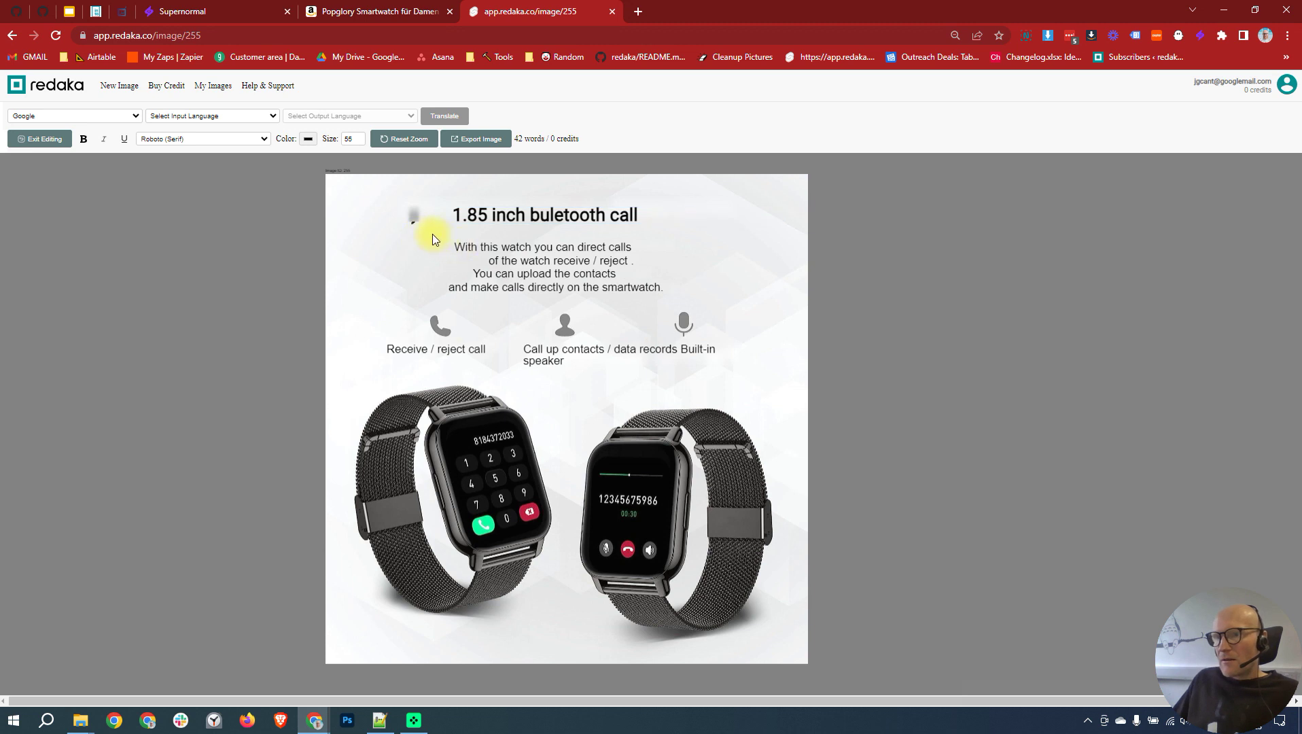
# Step: Reposition the description lines below the heading so that they are roughly centred and evenly spaced
pyautogui.click(478, 248)
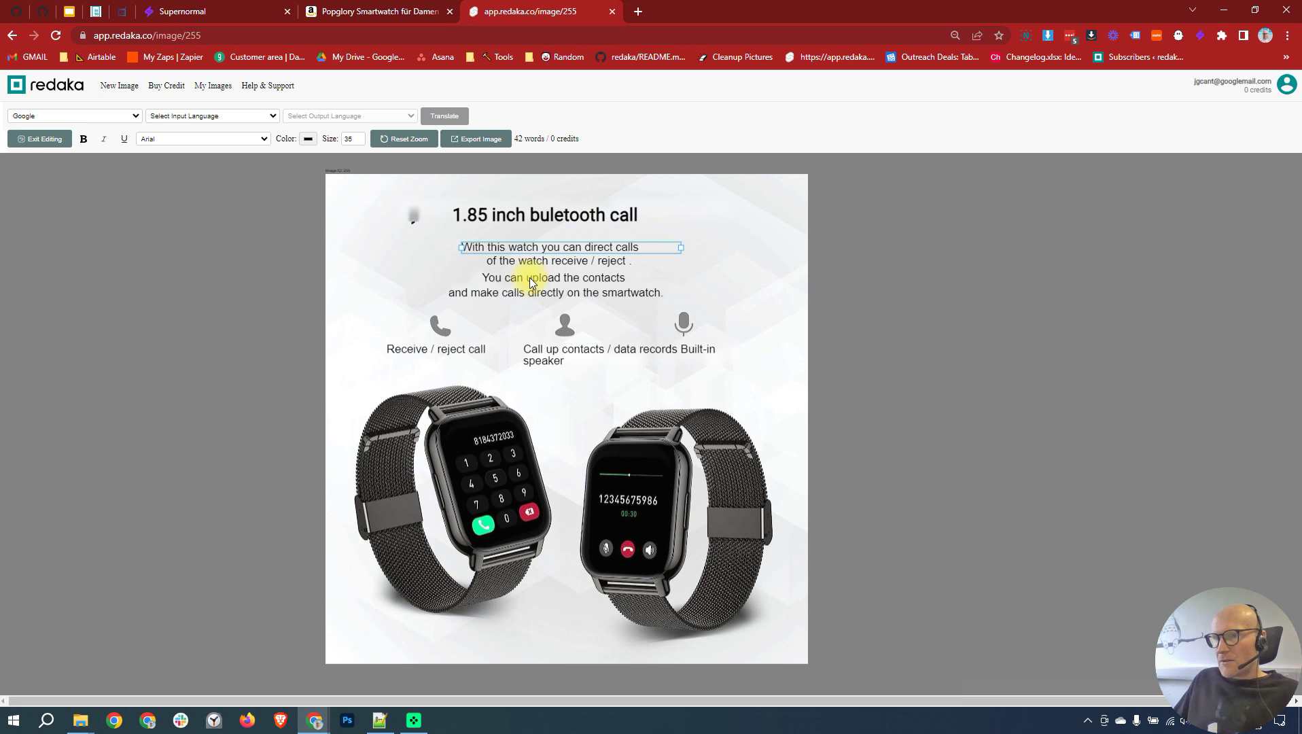
pyautogui.click(545, 257)
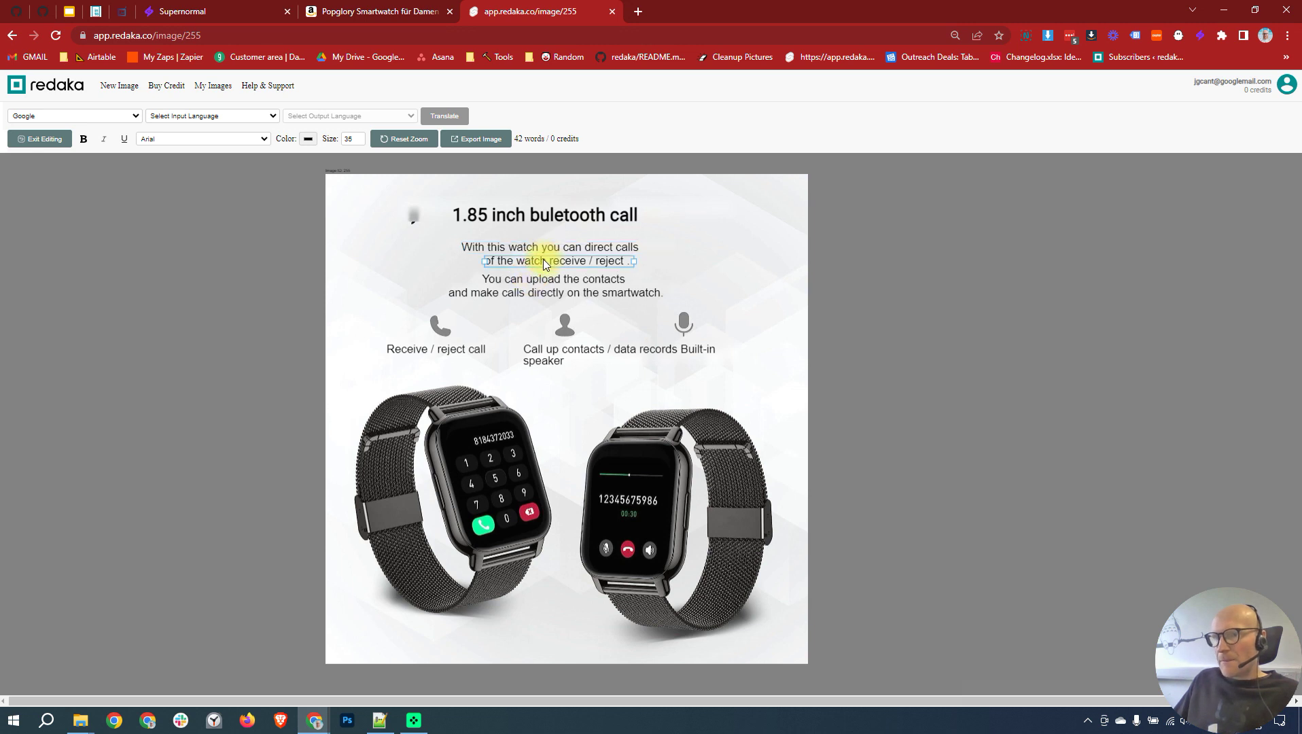
pyautogui.click(543, 262)
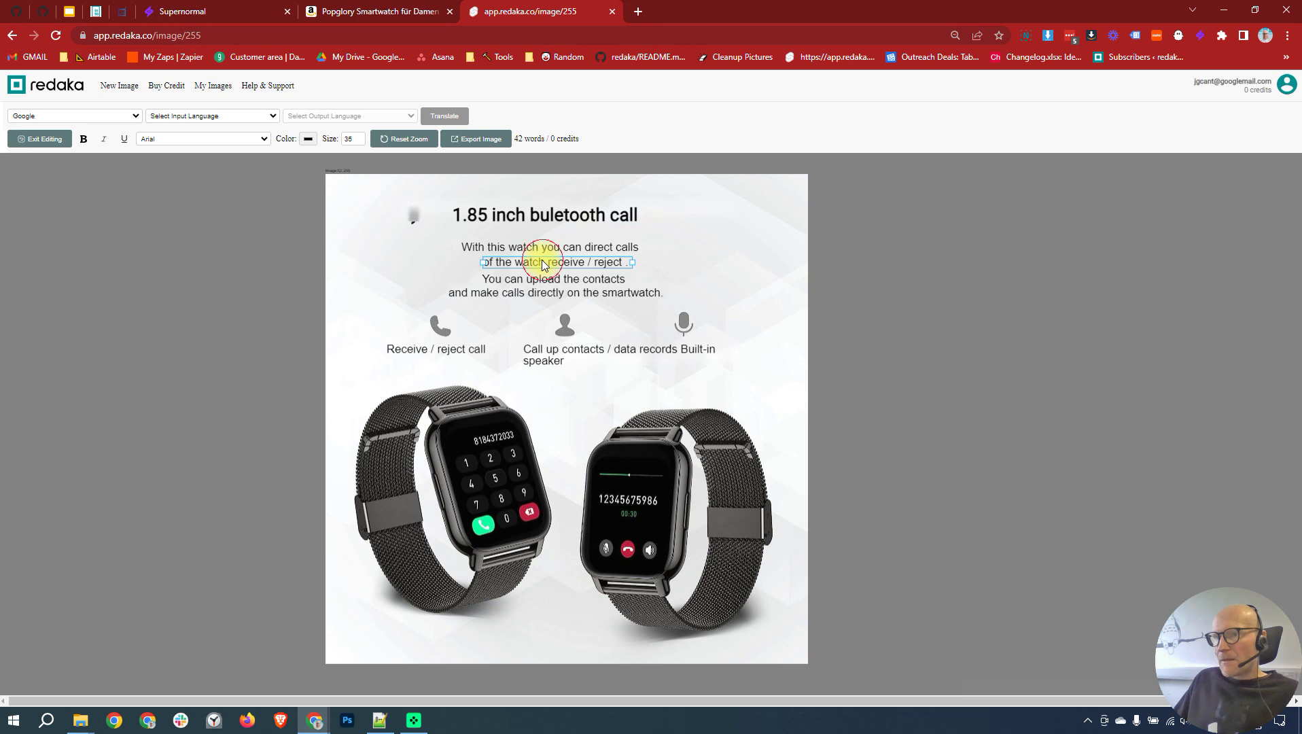
# Step: Remove the trailing space and full stop from the "of the watch receive / reject" line
pyautogui.doubleClick(593, 265)
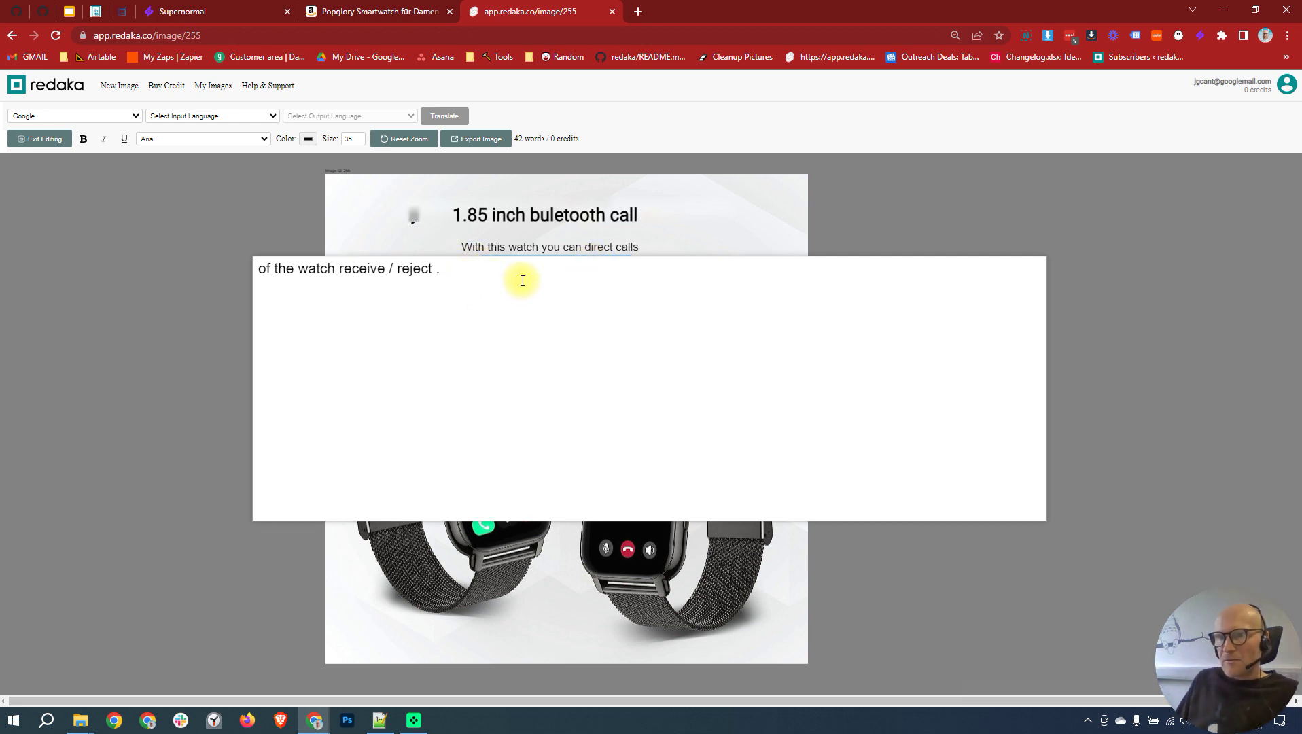
pyautogui.press('BackSpace')
pyautogui.press('BackSpace')
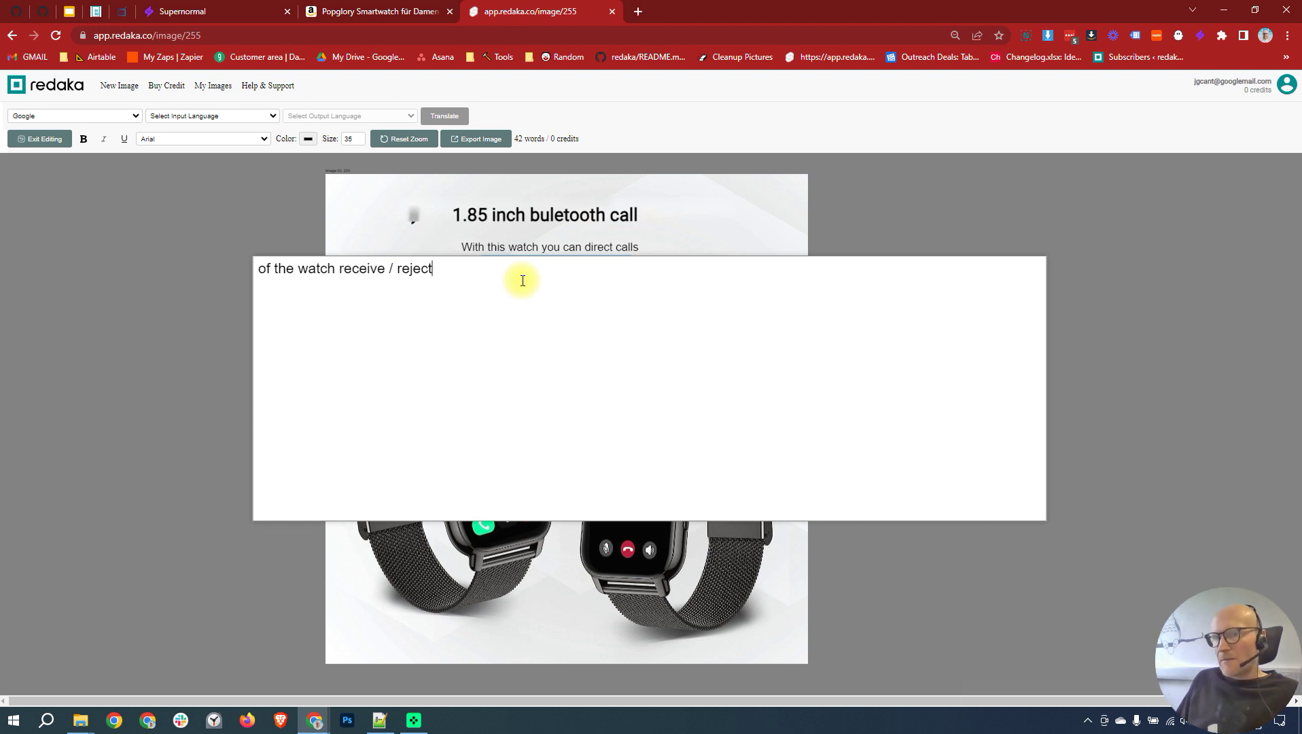
pyautogui.press('Escape')
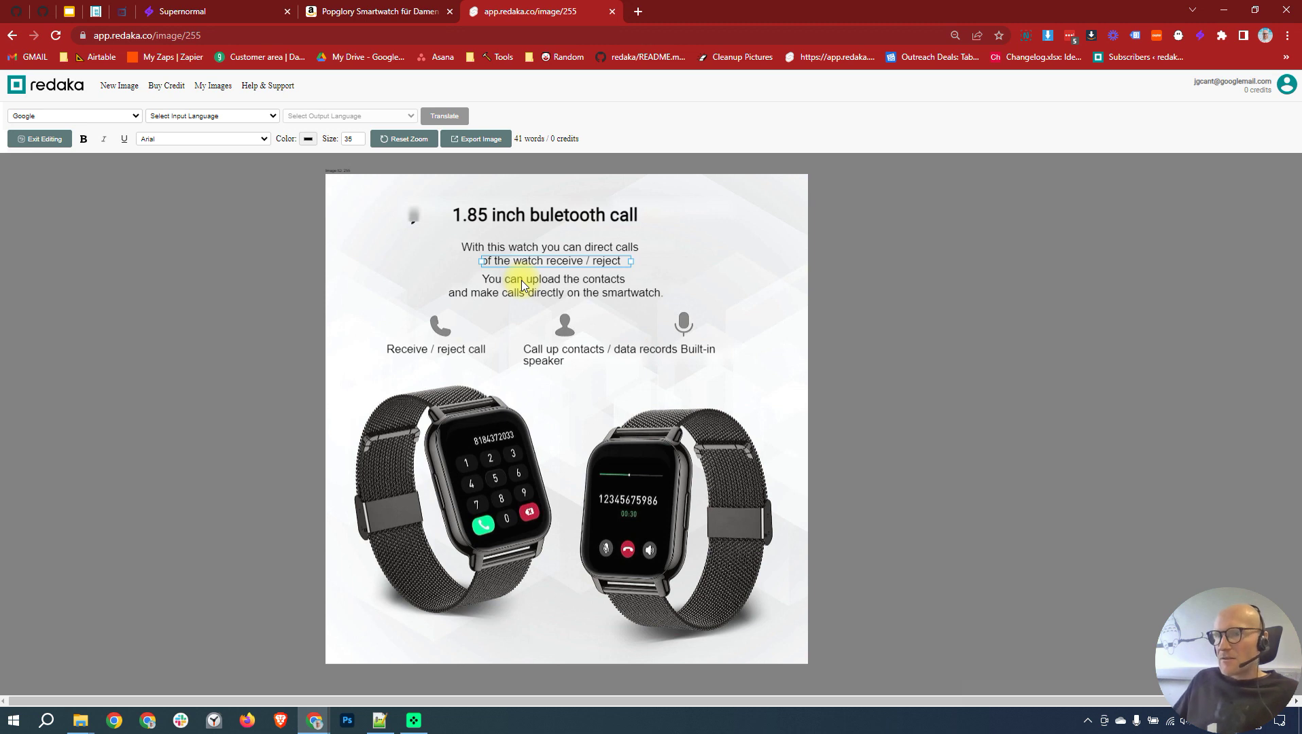
pyautogui.click(672, 268)
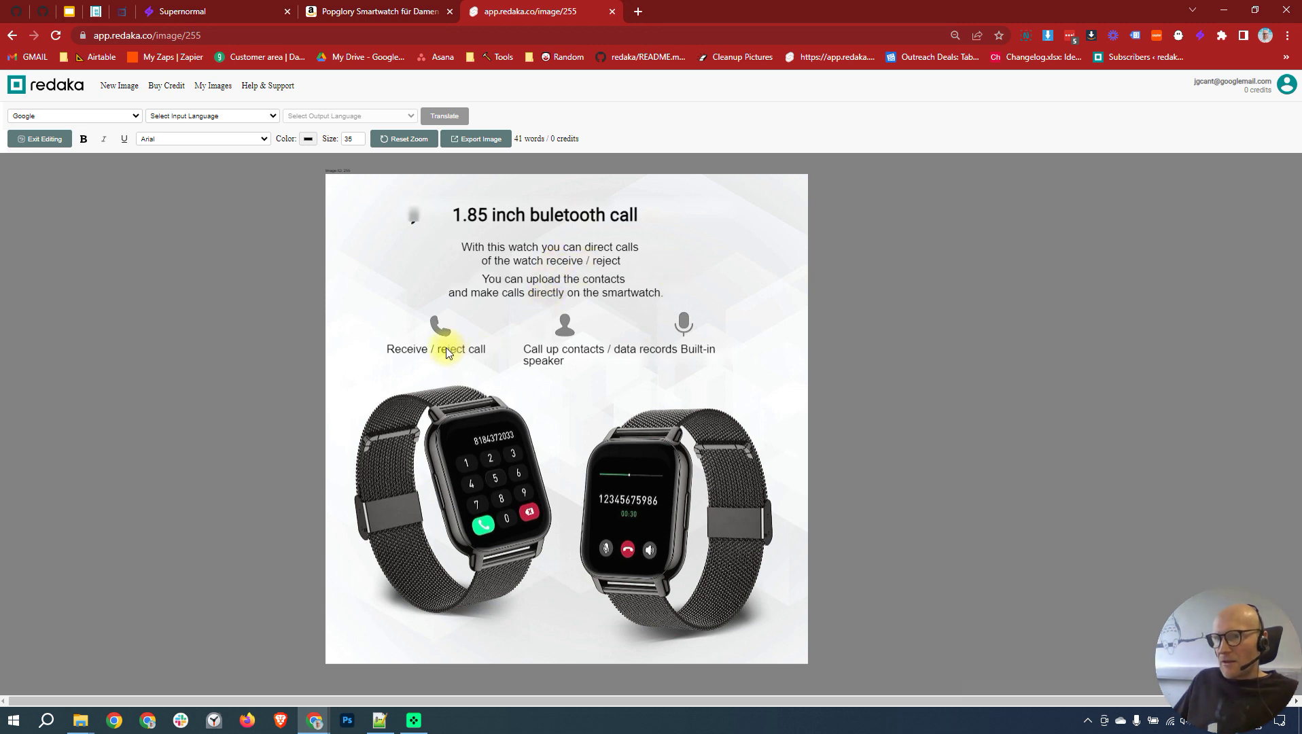
# Step: Break the "Call up contacts / data records Built-in speaker" caption so that "data records" starts a second line
pyautogui.click(561, 360)
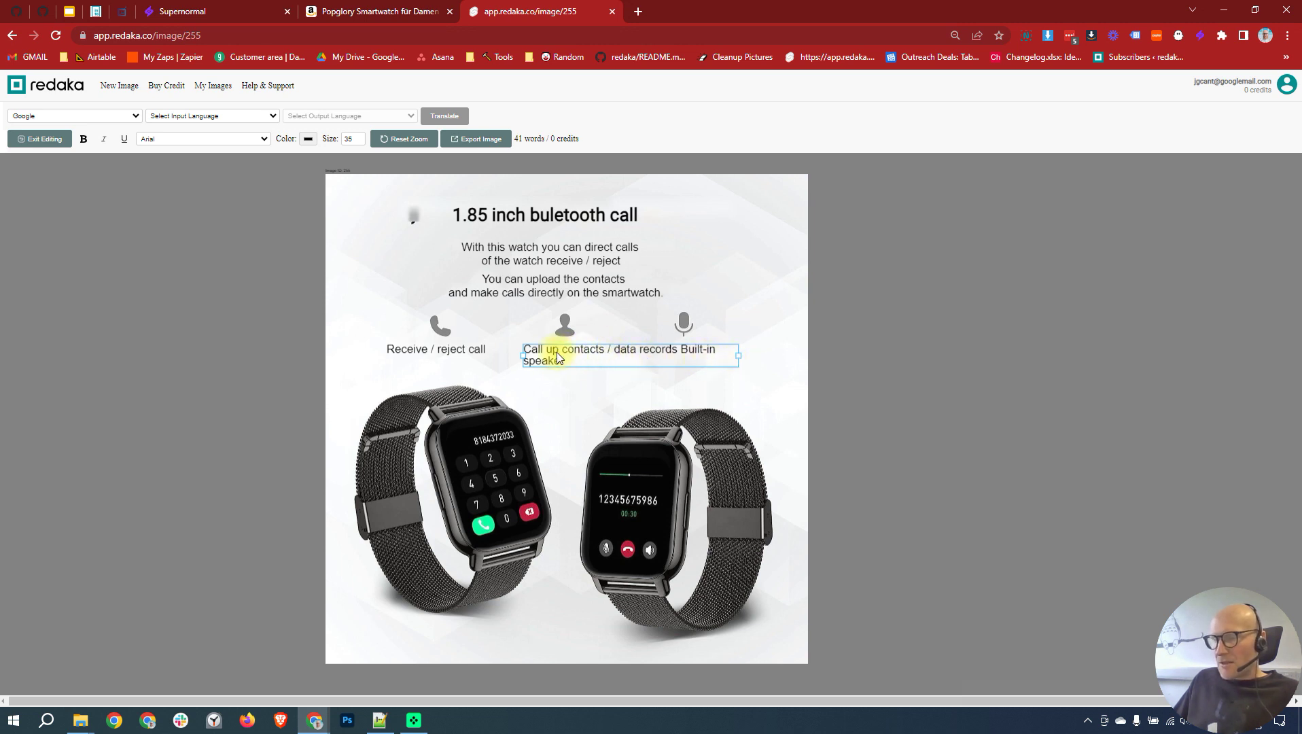
pyautogui.doubleClick(616, 353)
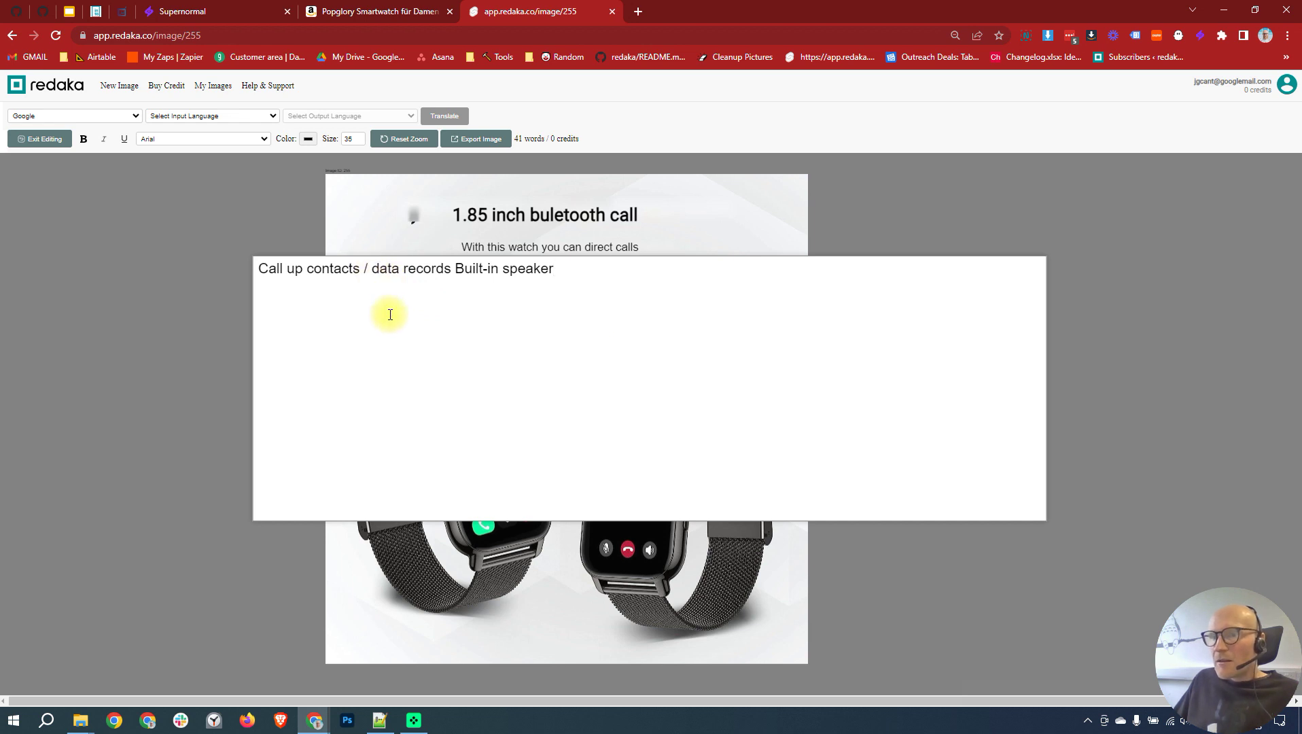
pyautogui.moveTo(457, 270); pyautogui.dragTo(569, 268)
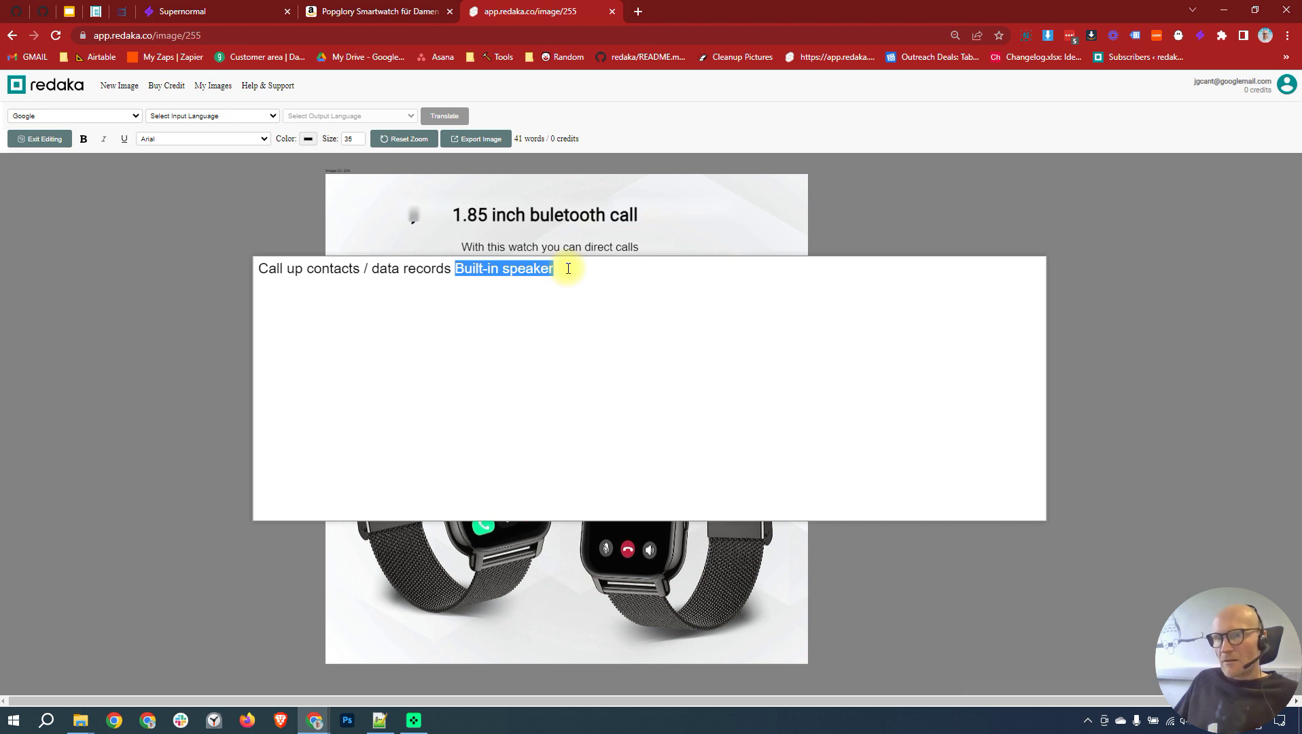
pyautogui.click(435, 268)
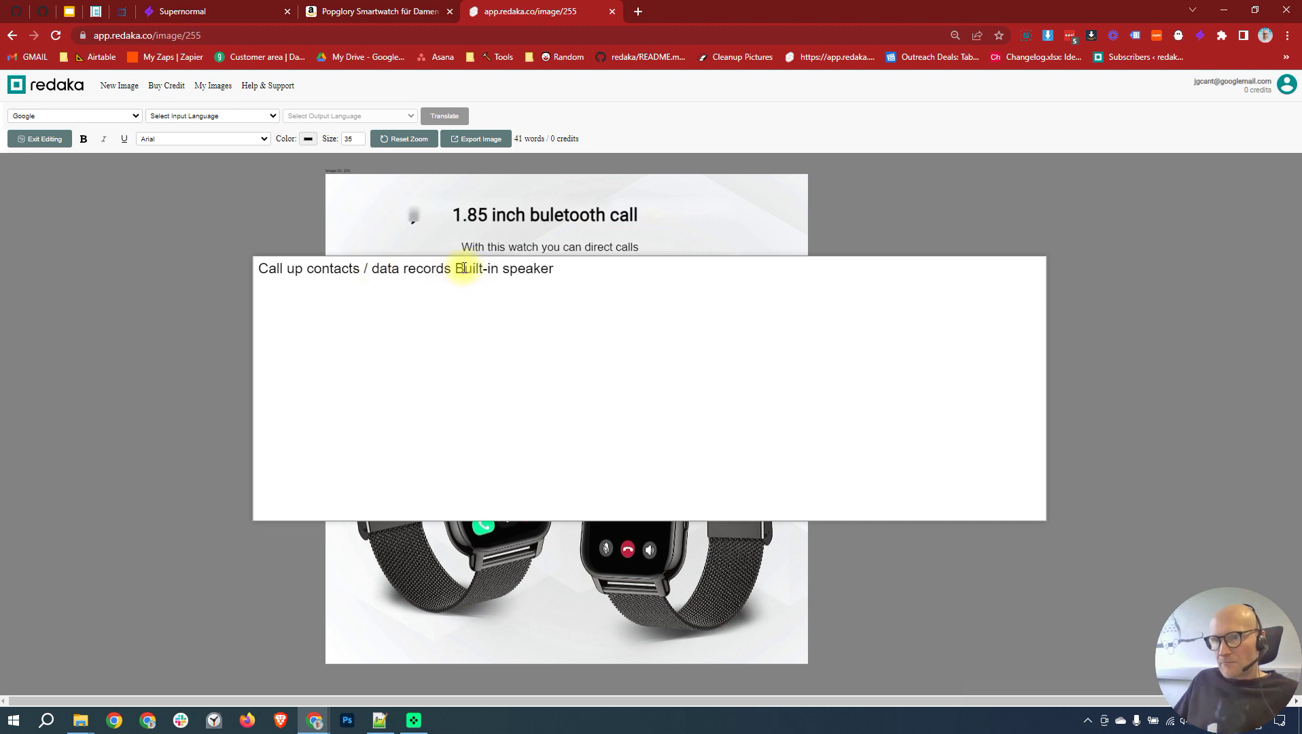
pyautogui.click(372, 269)
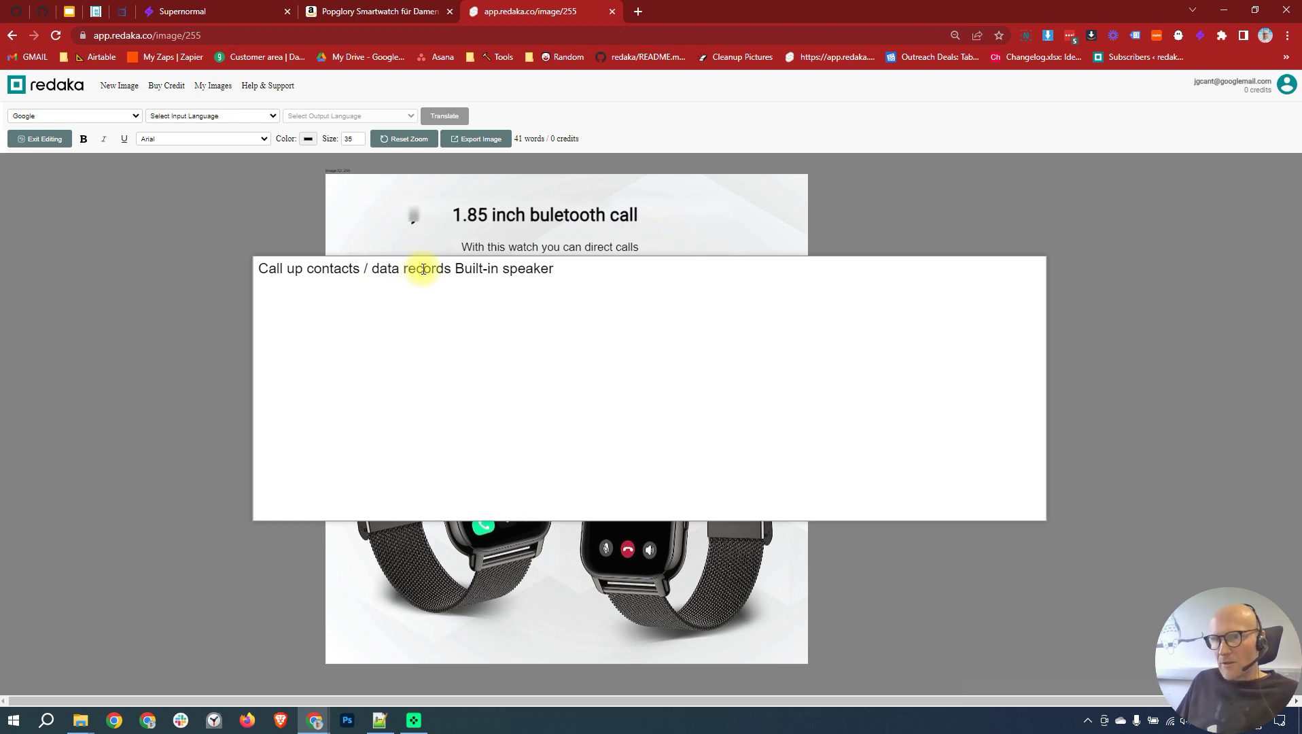
pyautogui.press('Return')
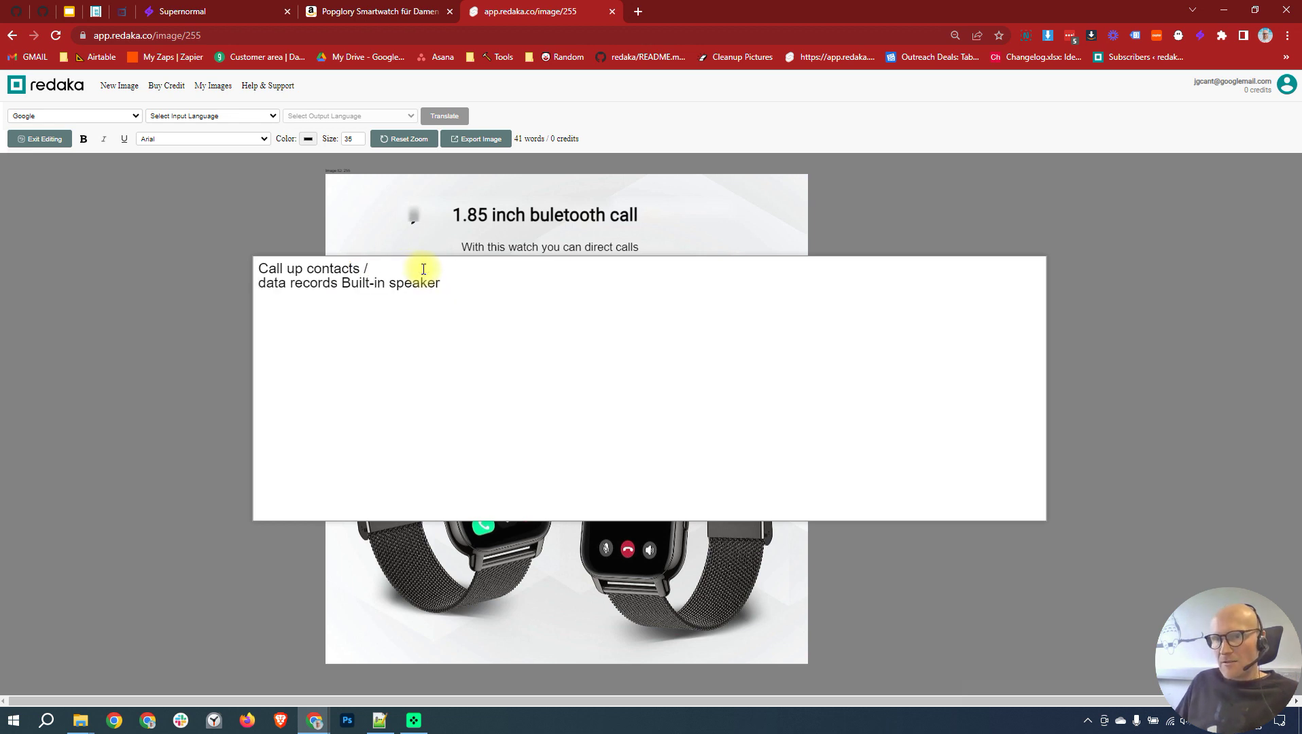
# Step: Move "Built-in speaker" from the caption's second line to the end of its first line, spaced across to sit beneath the microphone icon
pyautogui.press('Right')
pyautogui.press('Right')
pyautogui.press('Right')
pyautogui.press('Right')
pyautogui.press('Right')
pyautogui.press('Right')
pyautogui.press('Right')
pyautogui.press('Right')
pyautogui.press('Right')
pyautogui.press('Right')
pyautogui.press('Right')
pyautogui.press('Right')
pyautogui.press('Right')
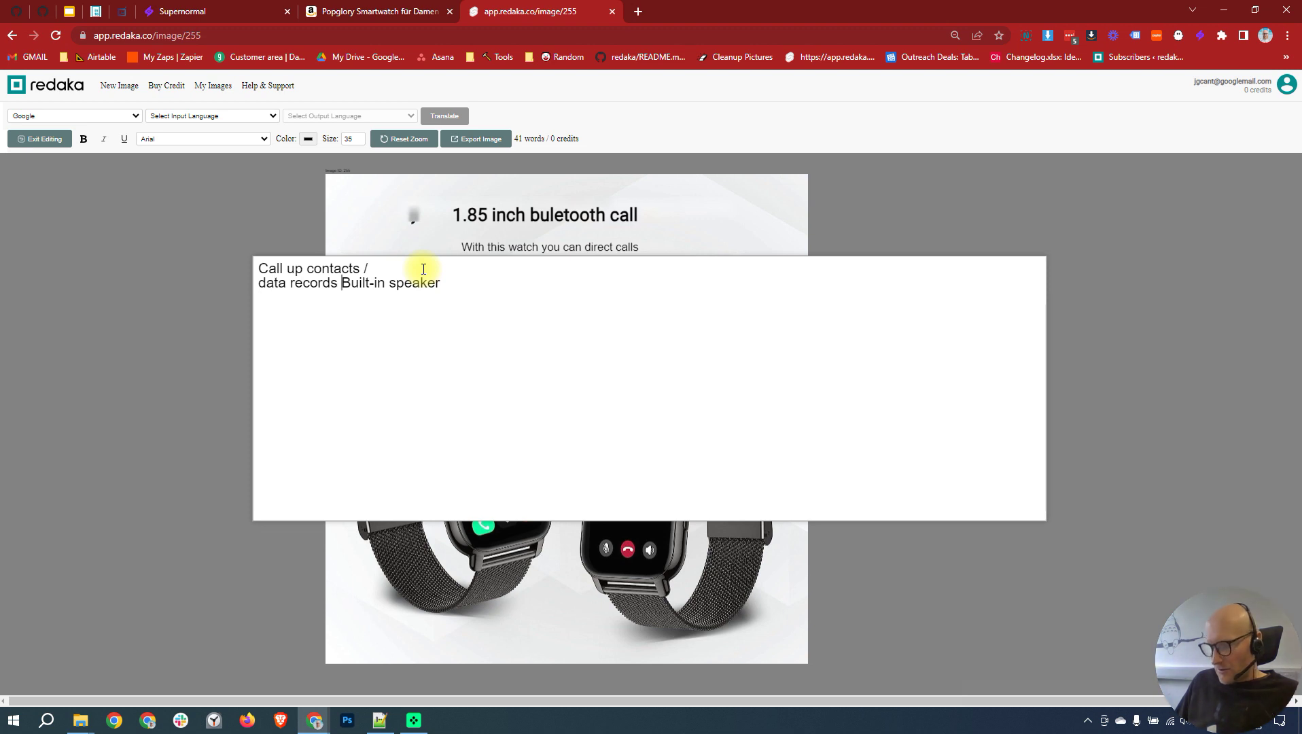
pyautogui.hotkey('shift', 'End')
pyautogui.hotkey('ctrl', 'c')
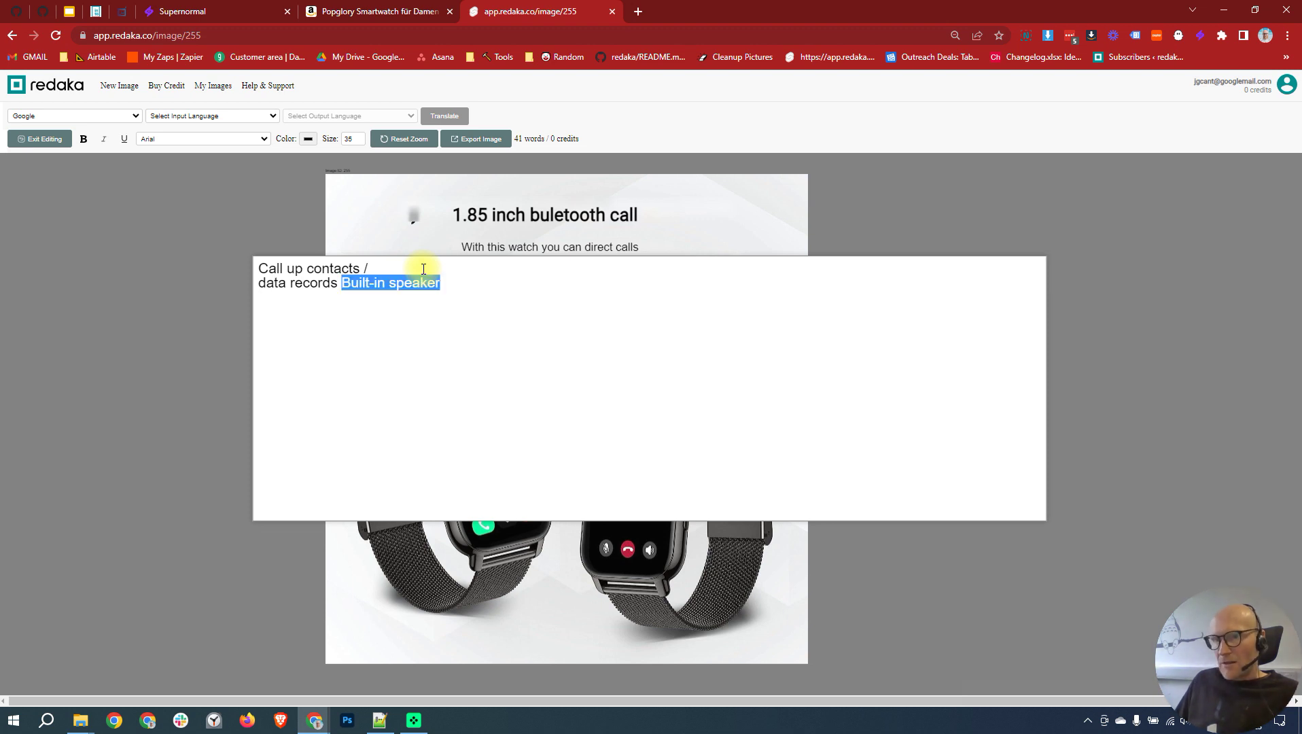
pyautogui.press('BackSpace')
pyautogui.press('Up')
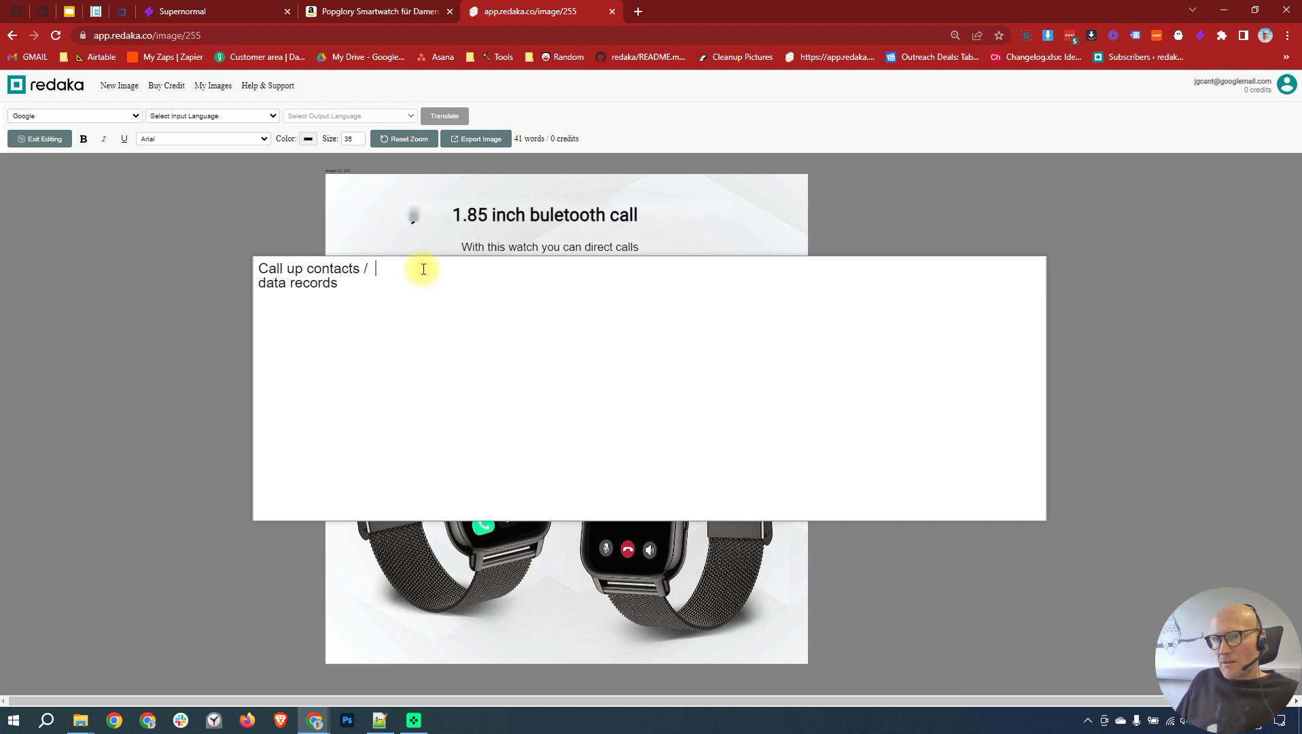
pyautogui.hotkey('ctrl', 'v')
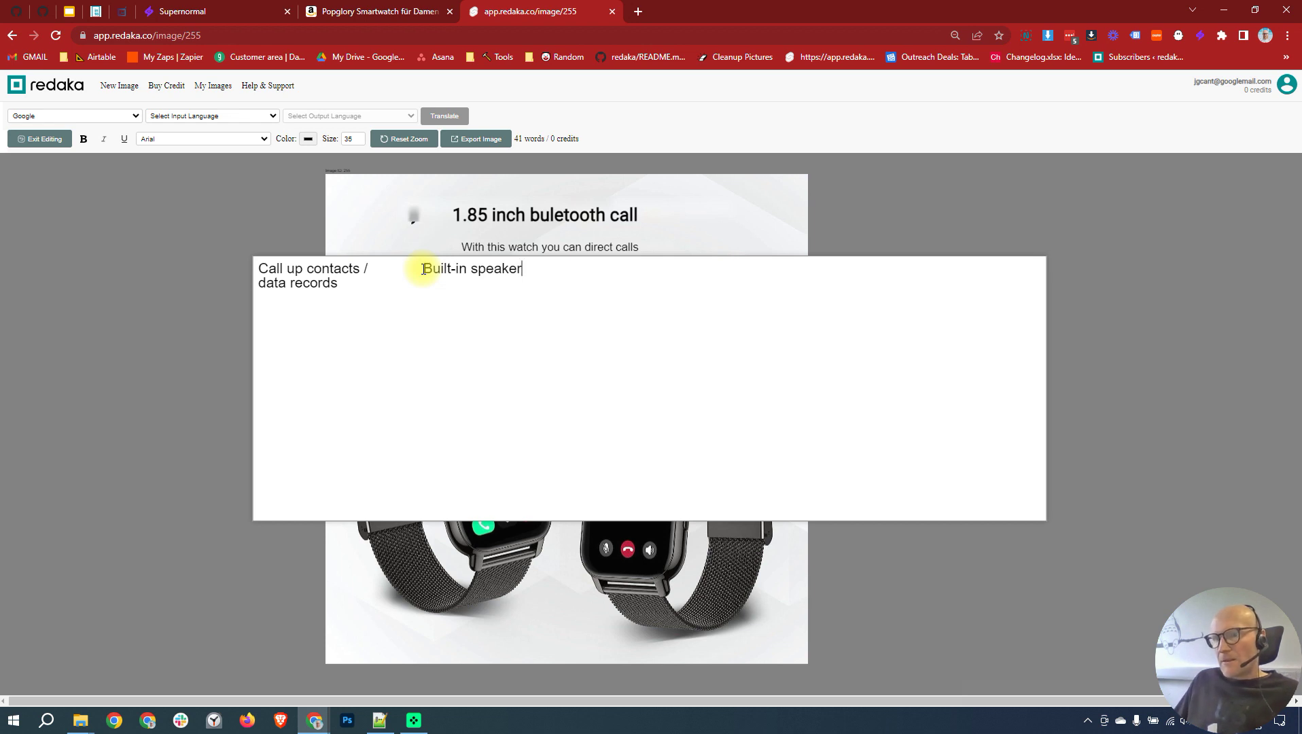
pyautogui.press('Escape')
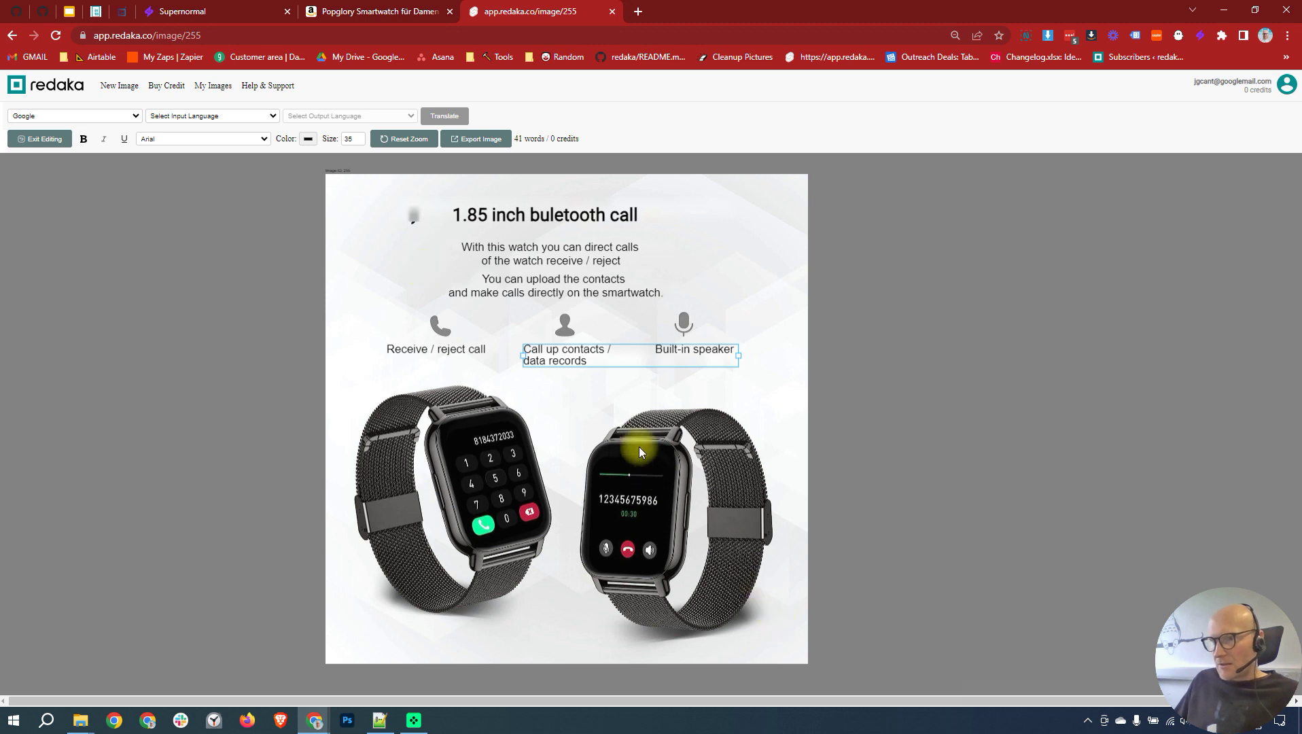
pyautogui.click(594, 391)
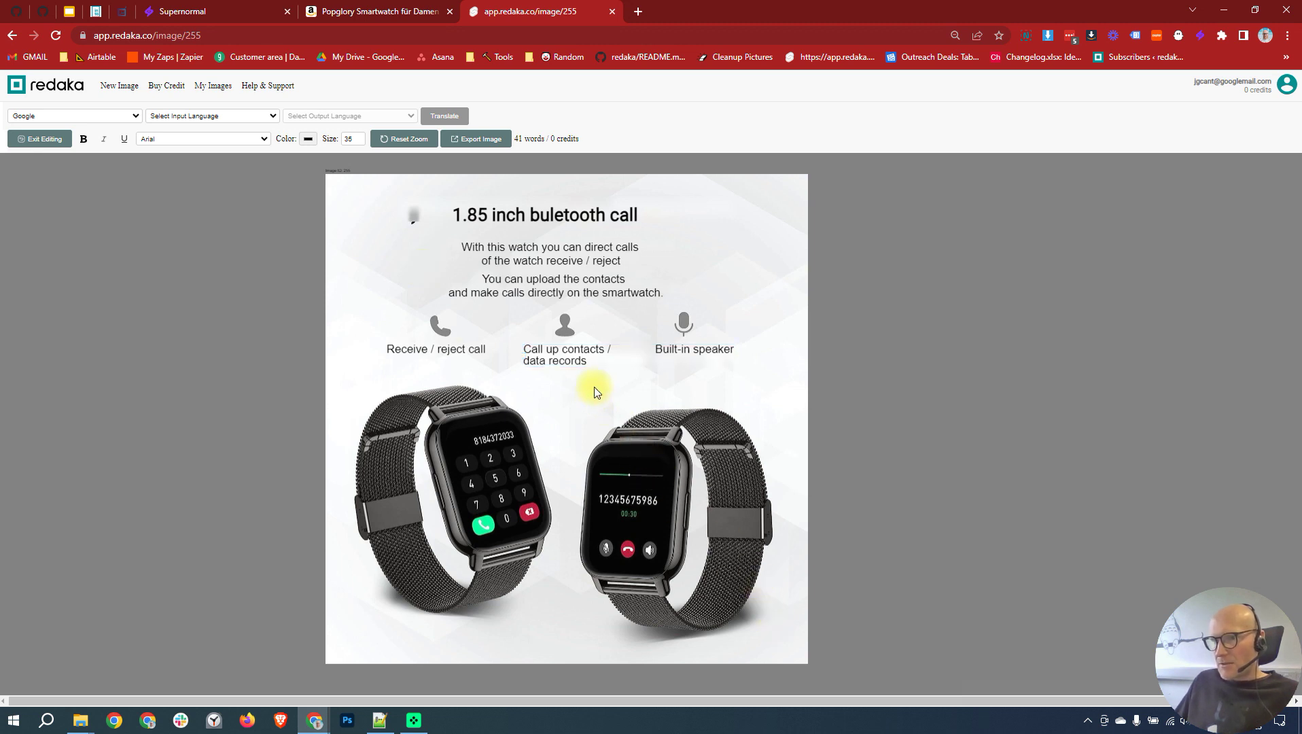
# Step: Remove a few of the spaces before "Built-in speaker" so that it is centred under the microphone icon
pyautogui.click(609, 351)
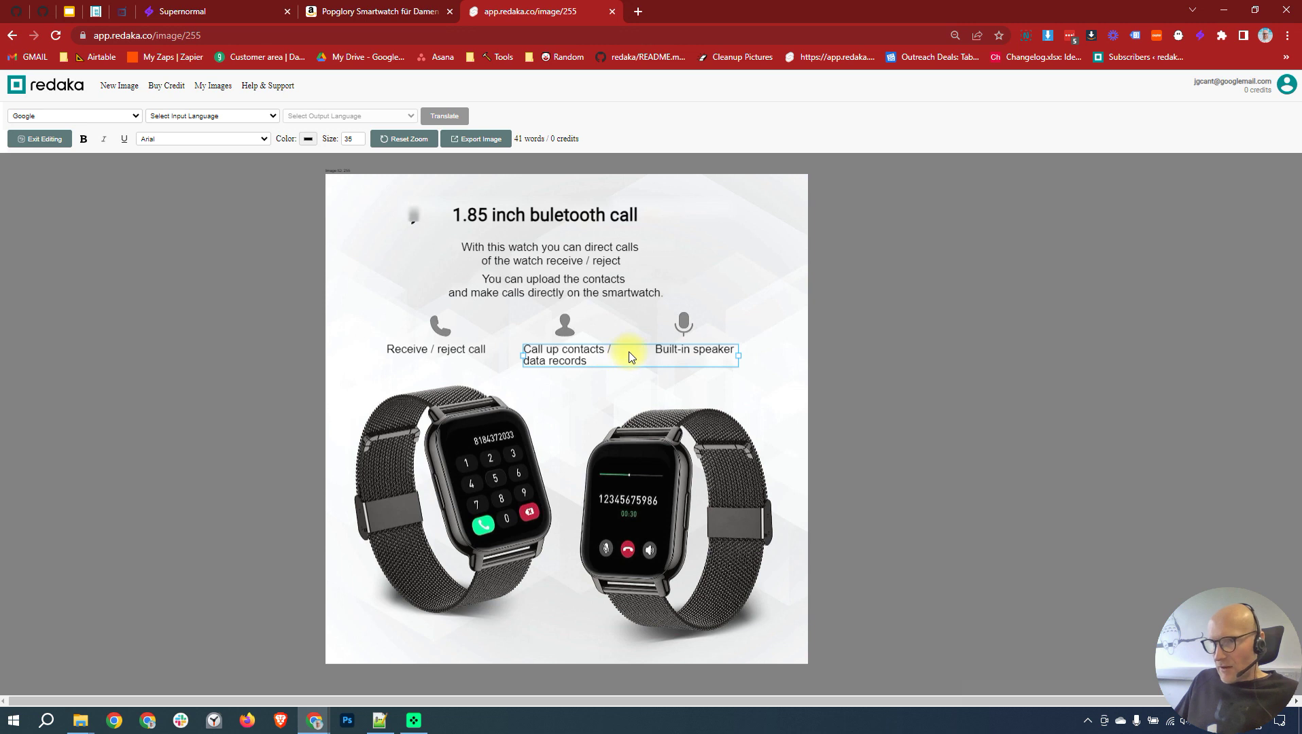
pyautogui.doubleClick(628, 351)
pyautogui.click(416, 269)
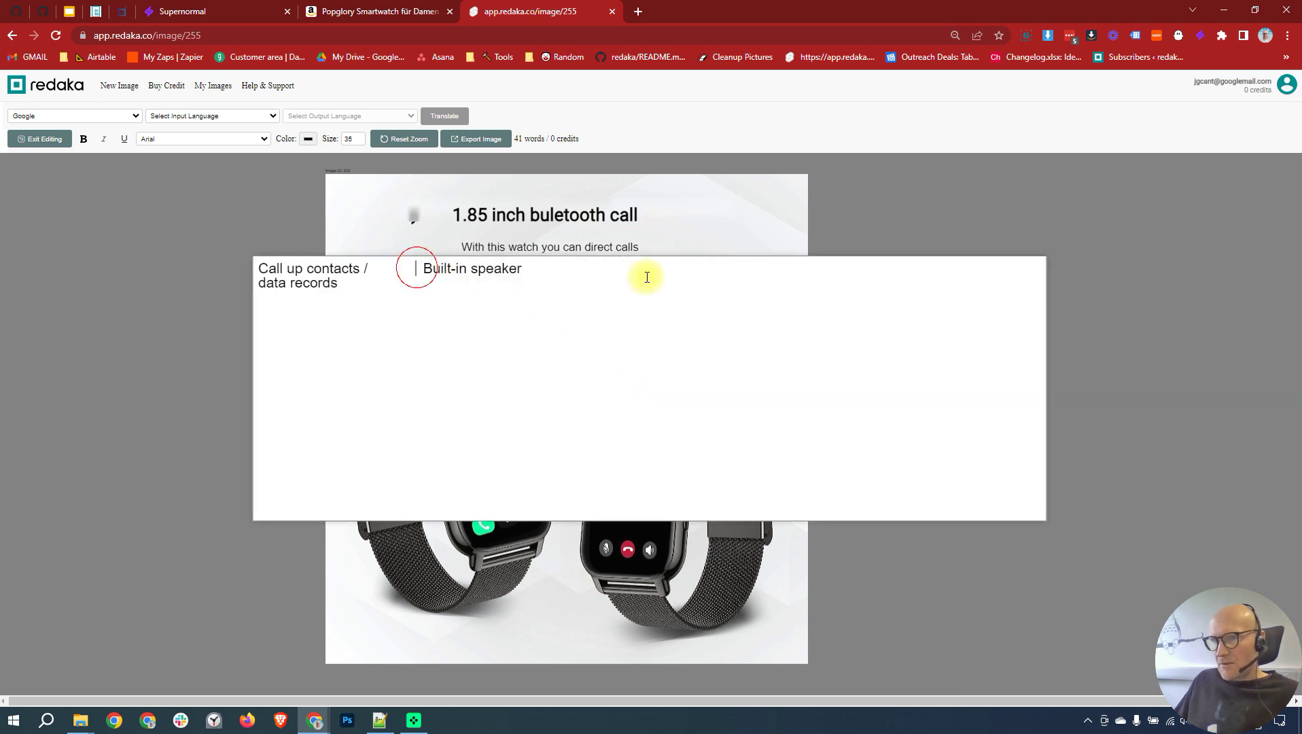
pyautogui.press('BackSpace')
pyautogui.press('BackSpace')
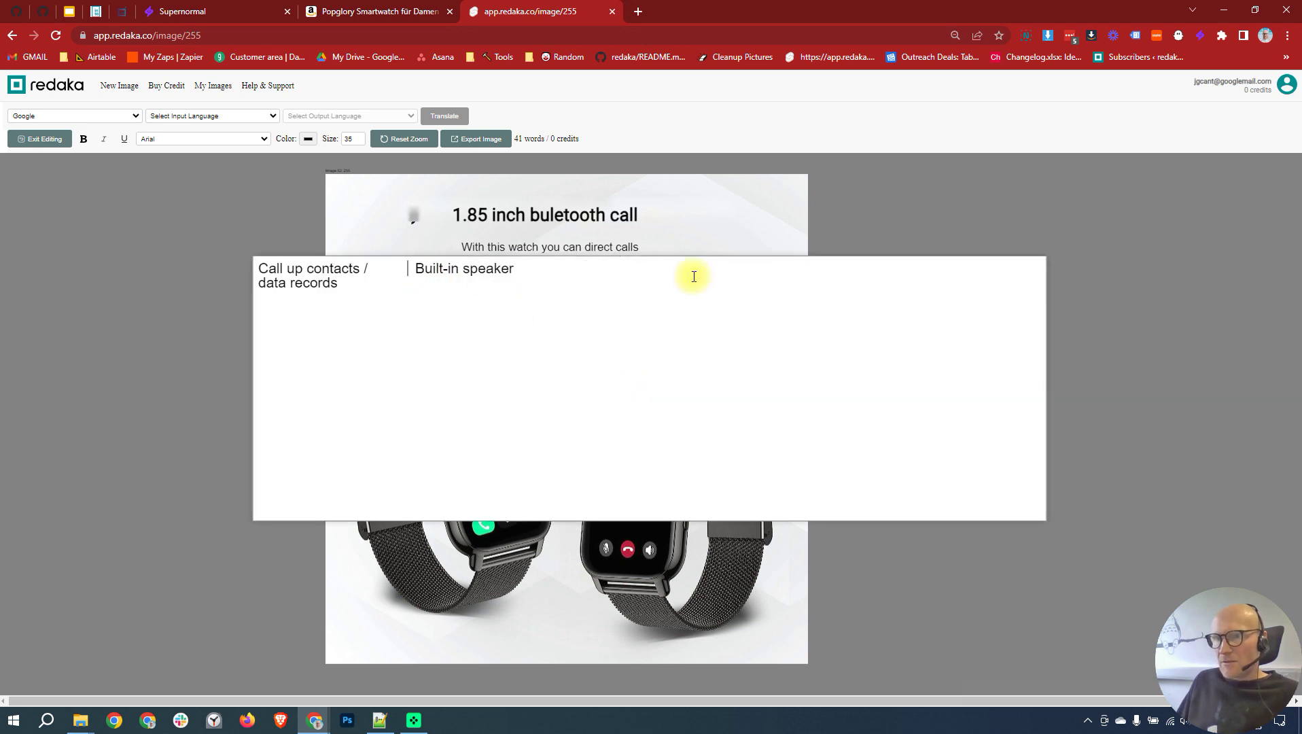
pyautogui.press('BackSpace')
pyautogui.press('Escape')
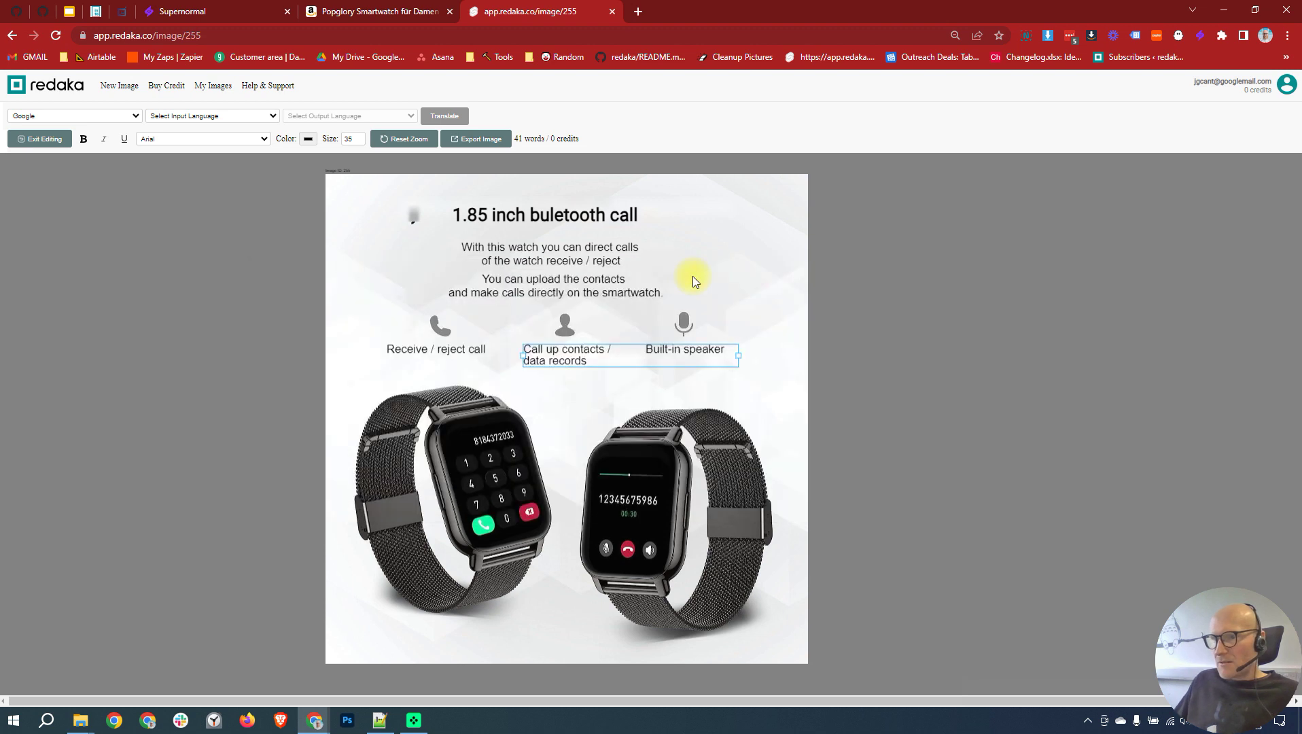
pyautogui.click(755, 292)
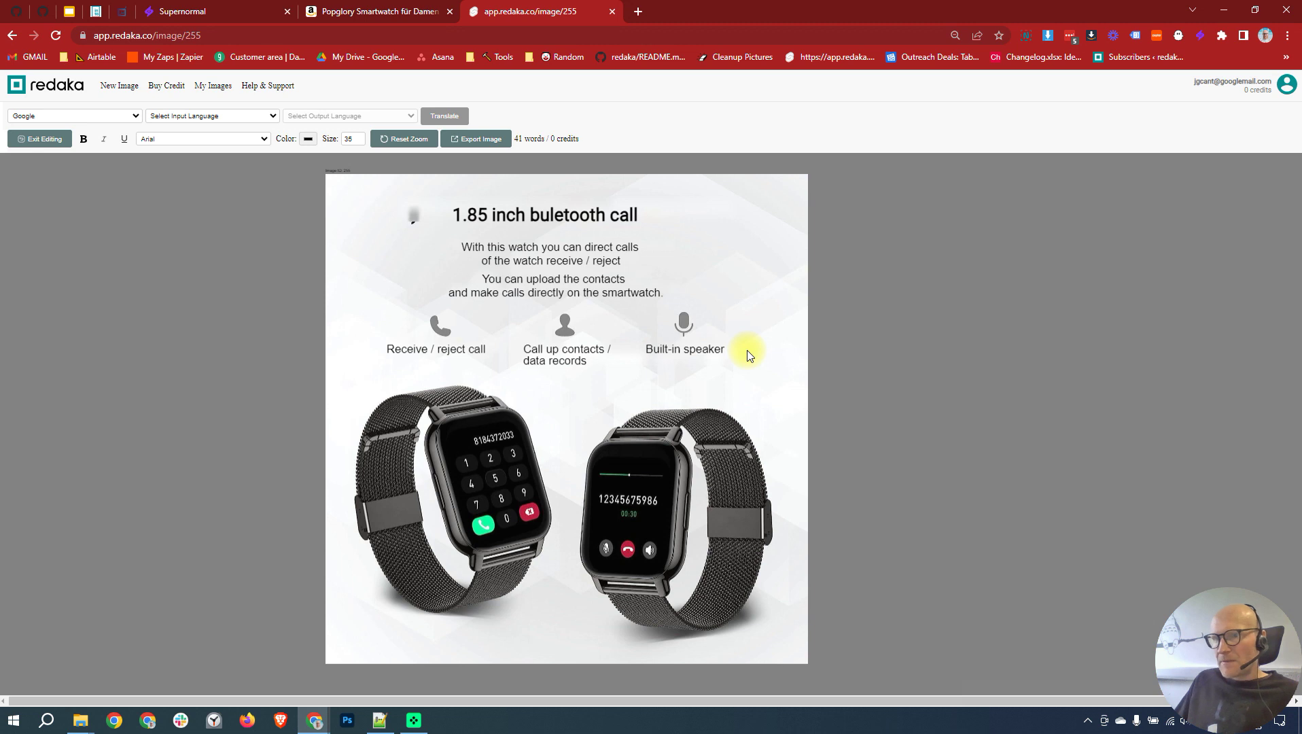
# Step: Export the translated image and open the downloaded JPG to check it, closing the viewer when done
pyautogui.click(480, 140)
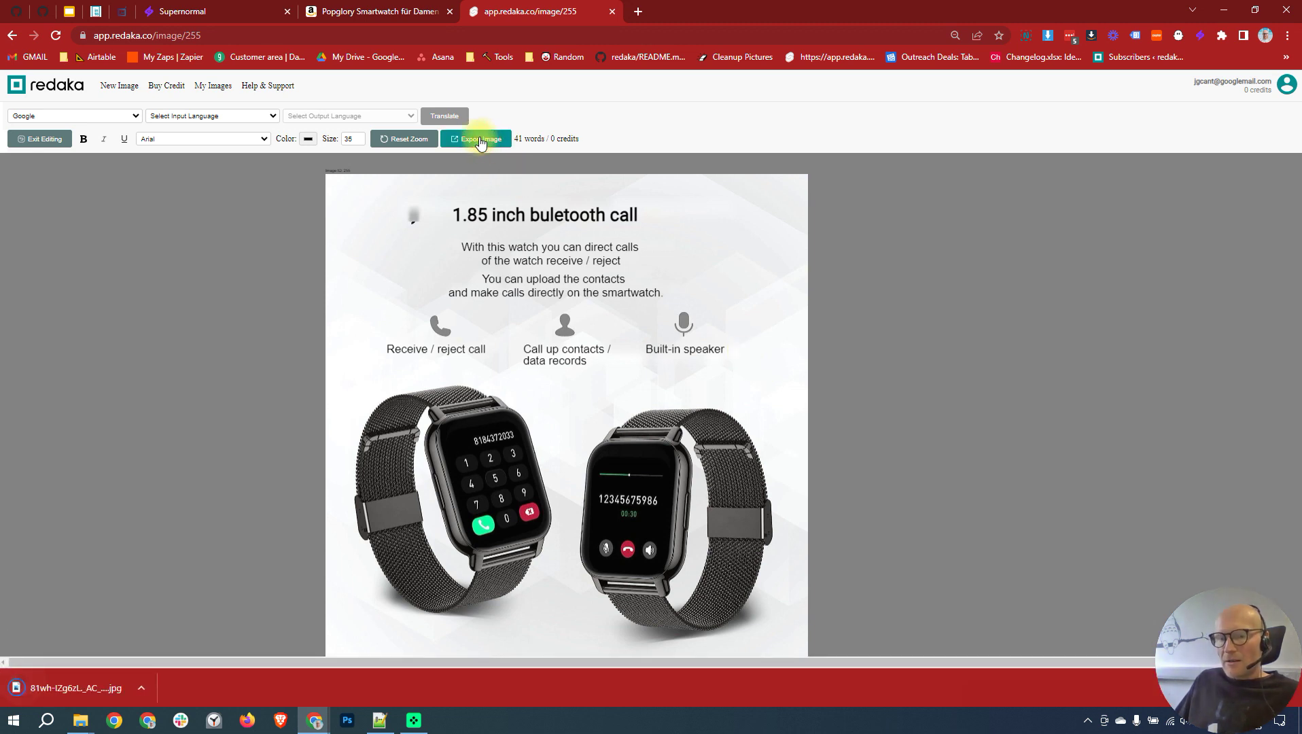
pyautogui.click(141, 689)
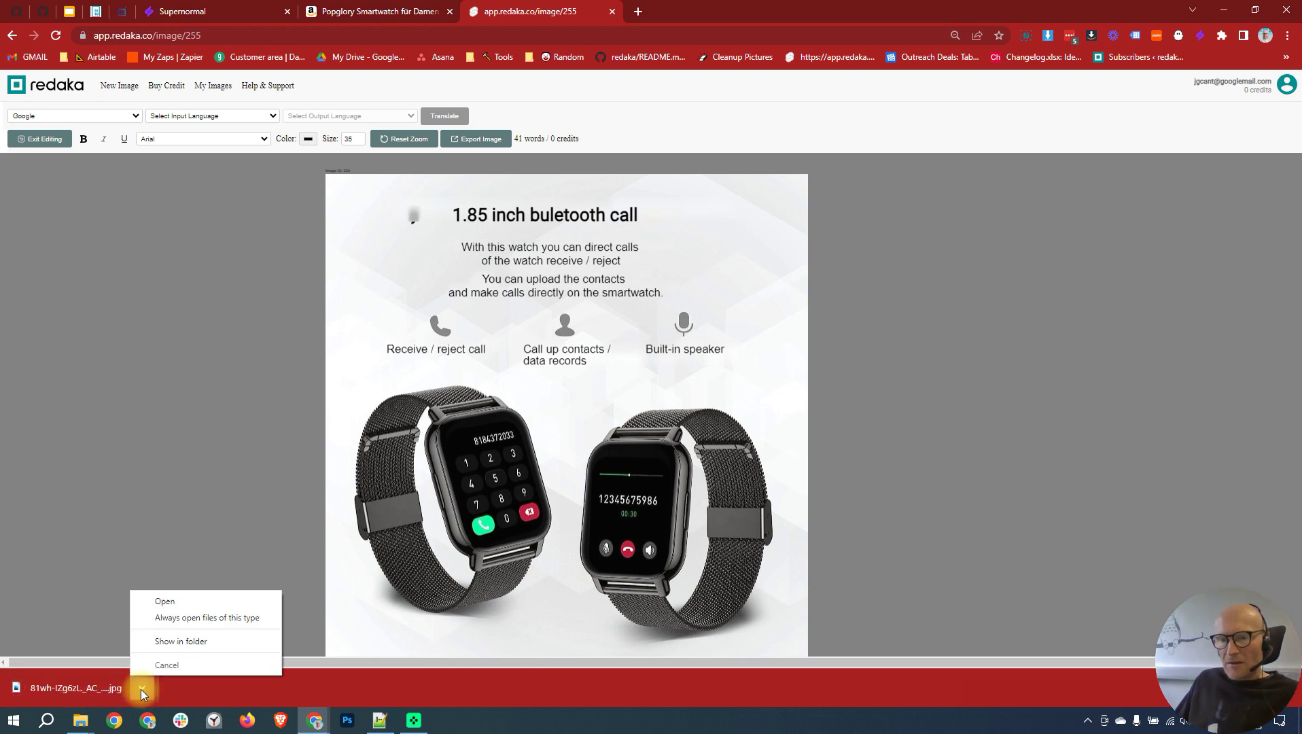
pyautogui.click(173, 606)
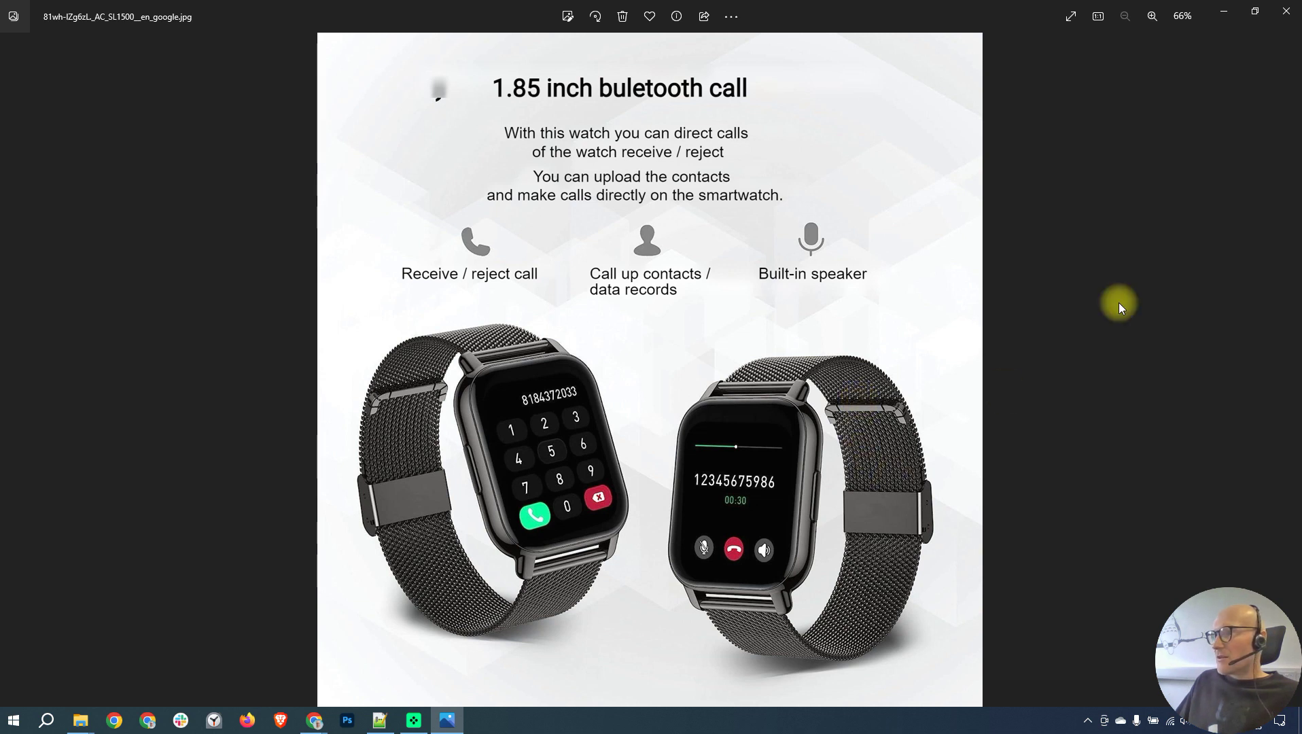
pyautogui.click(1290, 14)
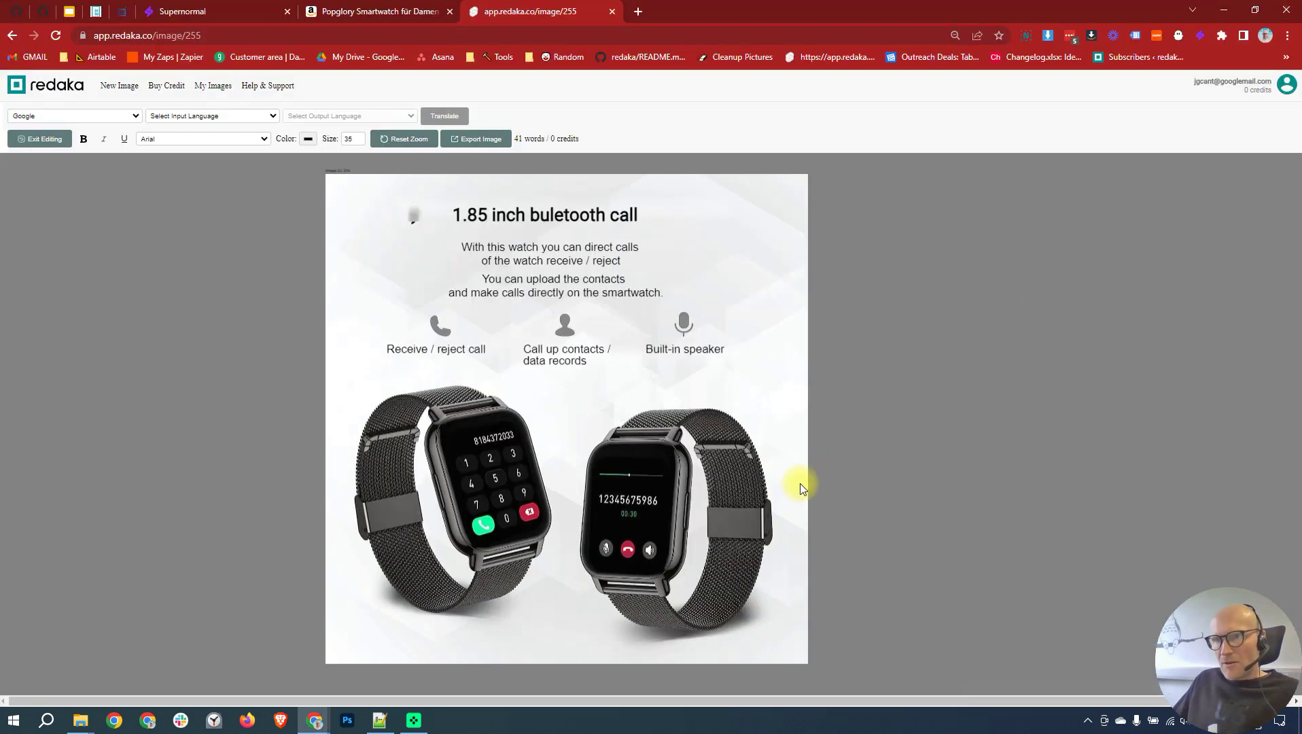